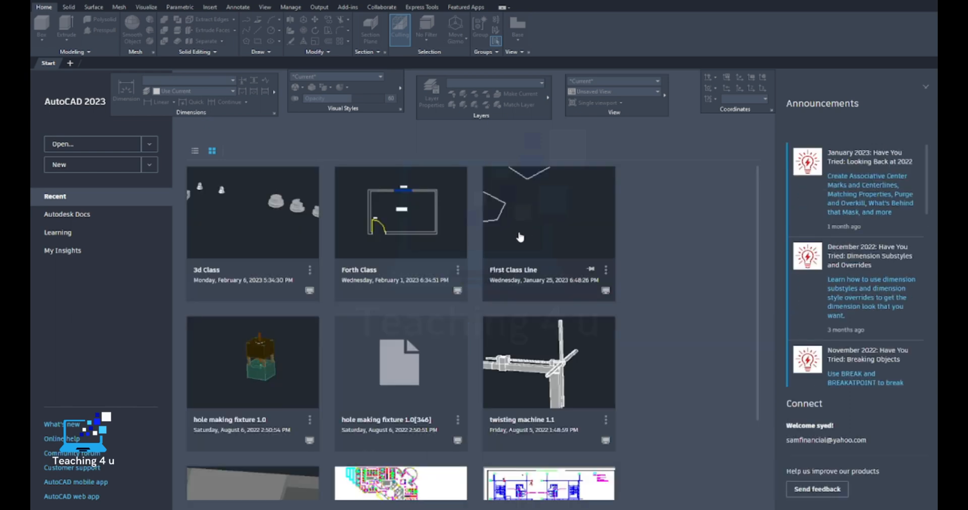
Open the recent drawing 3d Class
{"action": "left_click", "coordinate": [252, 233]}
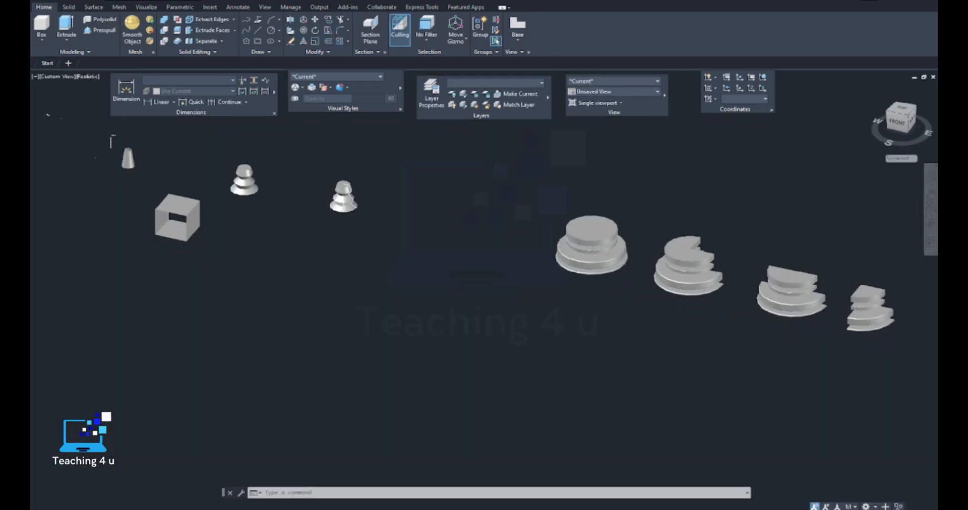
Examine the existing solids, the hollow box and the line profiles spread across the drawing
{"action": "middle_click", "coordinate": [683, 327], "text": "shift"}
{"action": "middle_click_drag", "start_coordinate": [282, 221], "coordinate": [404, 290]}
{"action": "scroll", "coordinate": [415, 247], "scroll_direction": "down", "scroll_amount": 7}
{"action": "scroll", "coordinate": [401, 260], "scroll_direction": "up", "scroll_amount": 10}
{"action": "scroll", "coordinate": [385, 252], "scroll_direction": "up", "scroll_amount": 4}
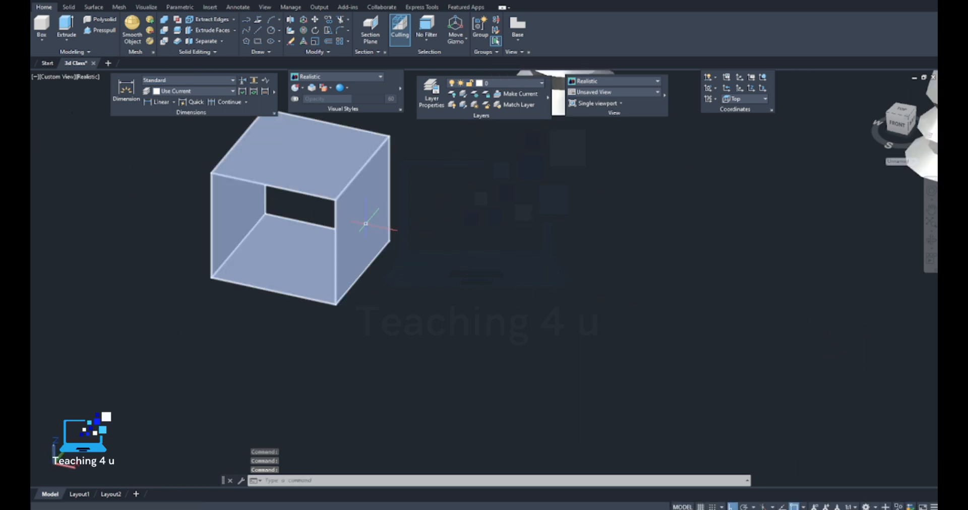
{"action": "scroll", "coordinate": [367, 223], "scroll_direction": "down", "scroll_amount": 12}
{"action": "middle_click_drag", "start_coordinate": [461, 230], "coordinate": [344, 227]}
{"action": "scroll", "coordinate": [570, 292], "scroll_direction": "up", "scroll_amount": 2}
{"action": "middle_click_drag", "start_coordinate": [570, 292], "coordinate": [502, 275]}
{"action": "scroll", "coordinate": [505, 278], "scroll_direction": "down", "scroll_amount": 7}
{"action": "scroll", "coordinate": [504, 277], "scroll_direction": "up", "scroll_amount": 8}
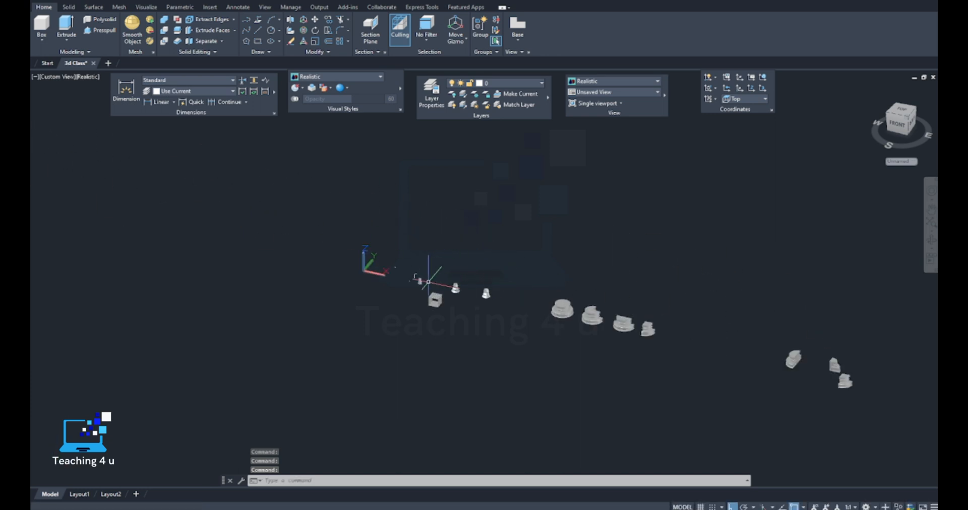
{"action": "middle_click_drag", "start_coordinate": [264, 254], "coordinate": [637, 397]}
{"action": "scroll", "coordinate": [545, 283], "scroll_direction": "up", "scroll_amount": 12}
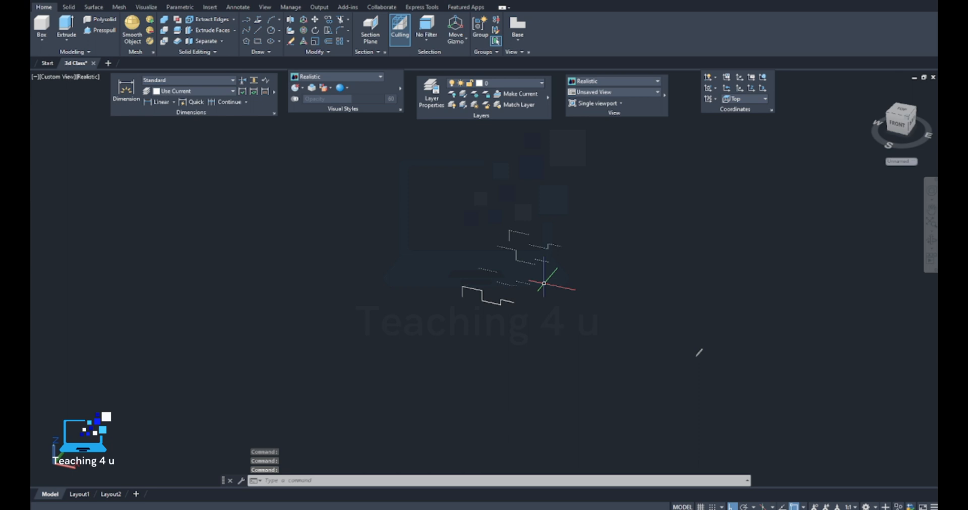
{"action": "scroll", "coordinate": [530, 278], "scroll_direction": "down", "scroll_amount": 11}
{"action": "scroll", "coordinate": [530, 280], "scroll_direction": "down", "scroll_amount": 3}
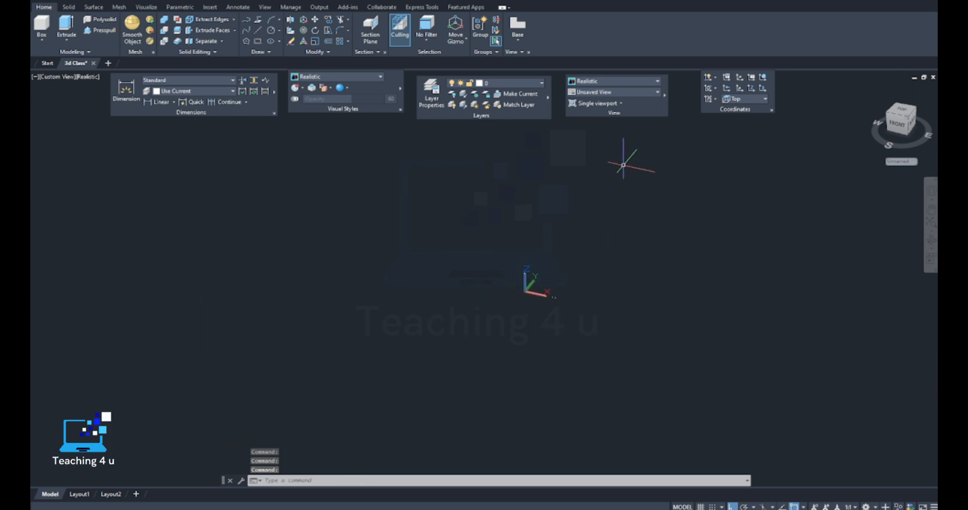
Switch the drawing to the SW Isometric view with all the stepped solids in sight
{"action": "left_click", "coordinate": [605, 94]}
{"action": "left_click", "coordinate": [595, 159]}
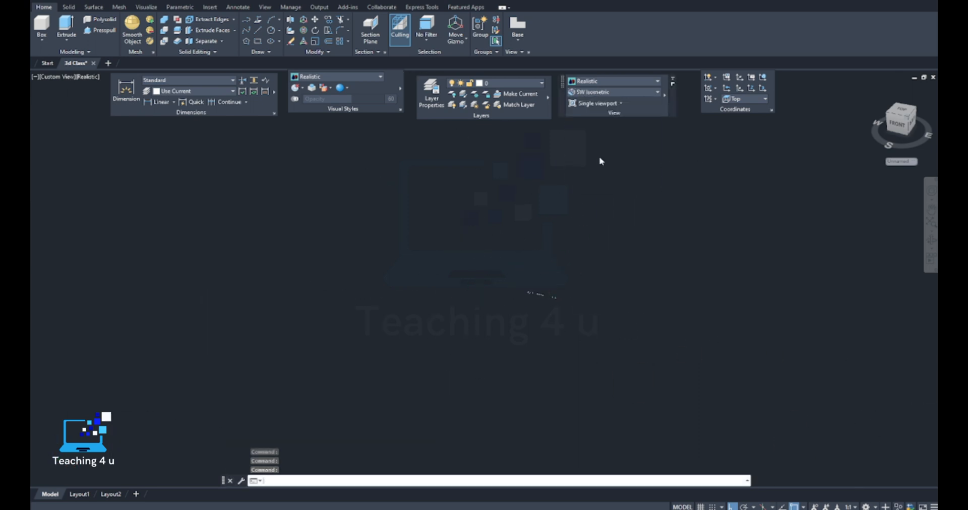
{"action": "scroll", "coordinate": [554, 260], "scroll_direction": "down", "scroll_amount": 5}
{"action": "middle_click_drag", "start_coordinate": [582, 261], "coordinate": [390, 262]}
{"action": "scroll", "coordinate": [430, 282], "scroll_direction": "up", "scroll_amount": 2}
{"action": "key", "text": "Escape"}
{"action": "key", "text": "Escape"}
{"action": "middle_click_drag", "start_coordinate": [363, 292], "coordinate": [460, 367]}
{"action": "scroll", "coordinate": [448, 348], "scroll_direction": "up", "scroll_amount": 1}
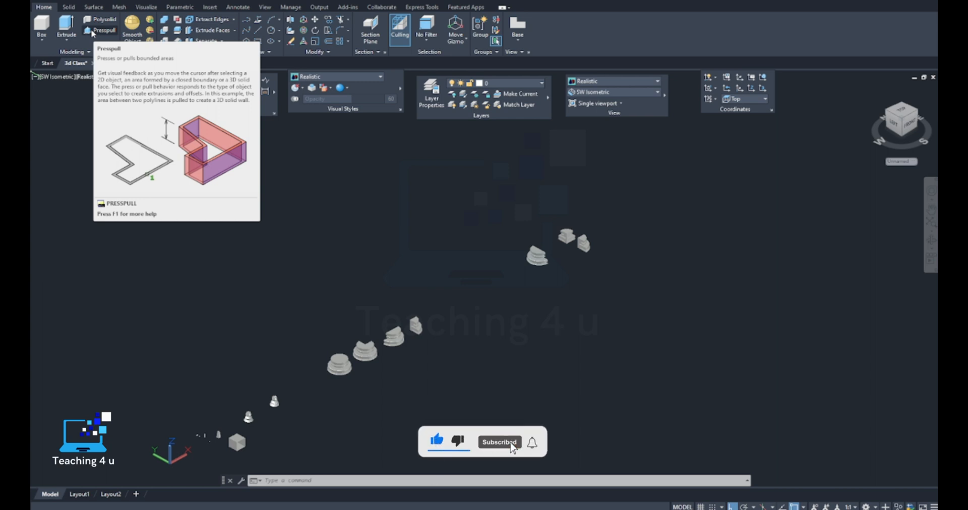
{"action": "key", "text": "Escape"}
{"action": "key", "text": "Escape"}
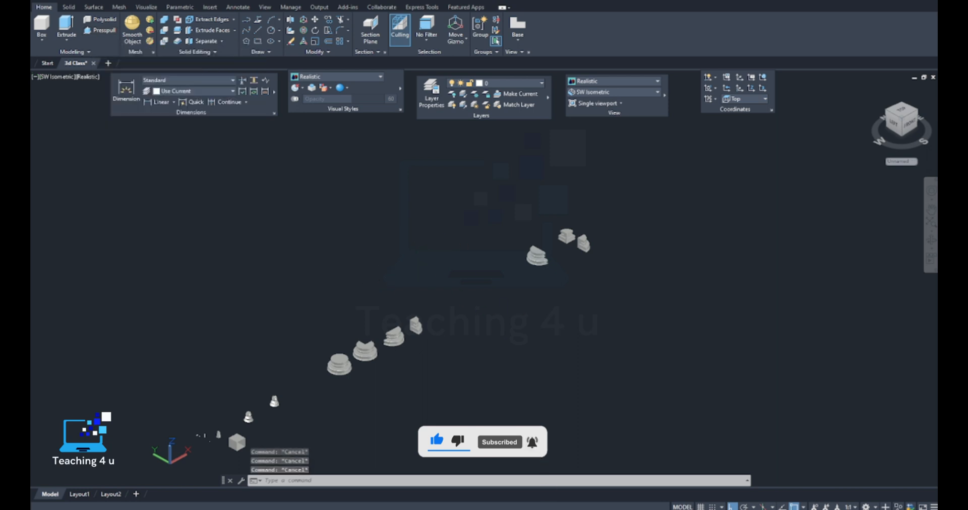
Draw a 1000 by 1500 rectangle below the existing models in the Top view
{"action": "middle_click_drag", "start_coordinate": [436, 250], "coordinate": [416, 198]}
{"action": "type", "text": "re"}
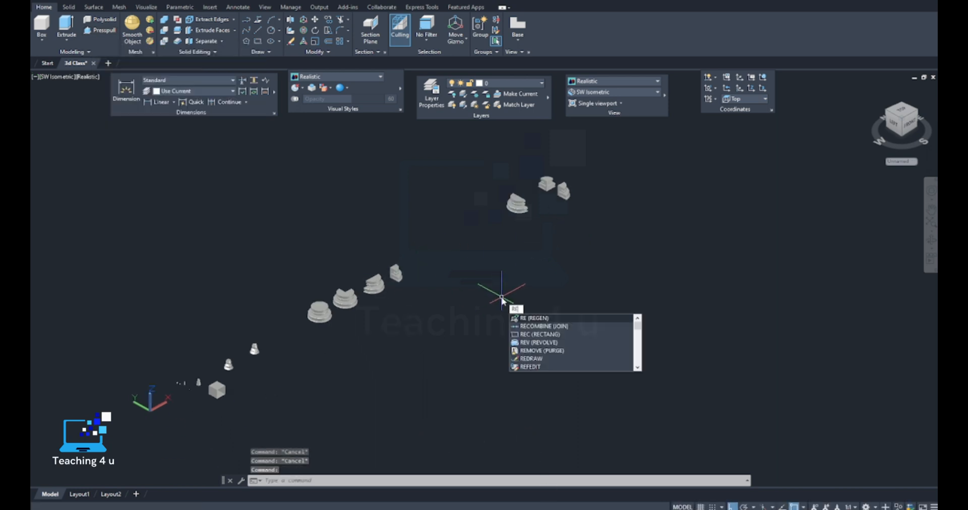
{"action": "type", "text": "c"}
{"action": "key", "text": "Return"}
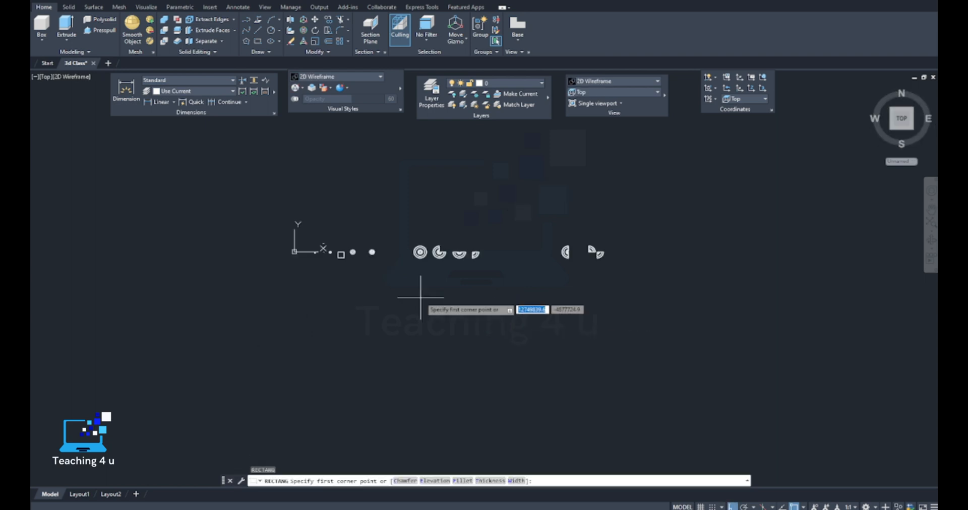
{"action": "left_click", "coordinate": [377, 313]}
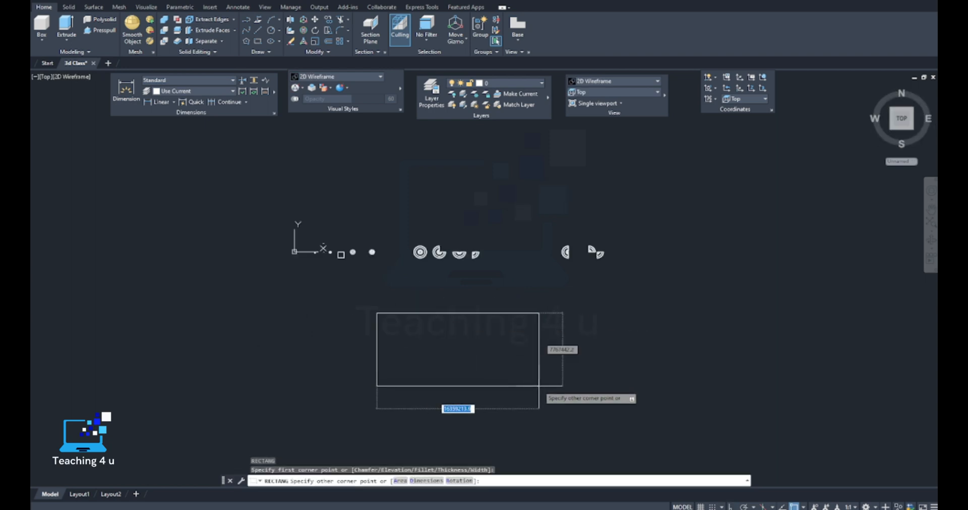
{"action": "key", "text": "F8"}
{"action": "key", "text": "F8"}
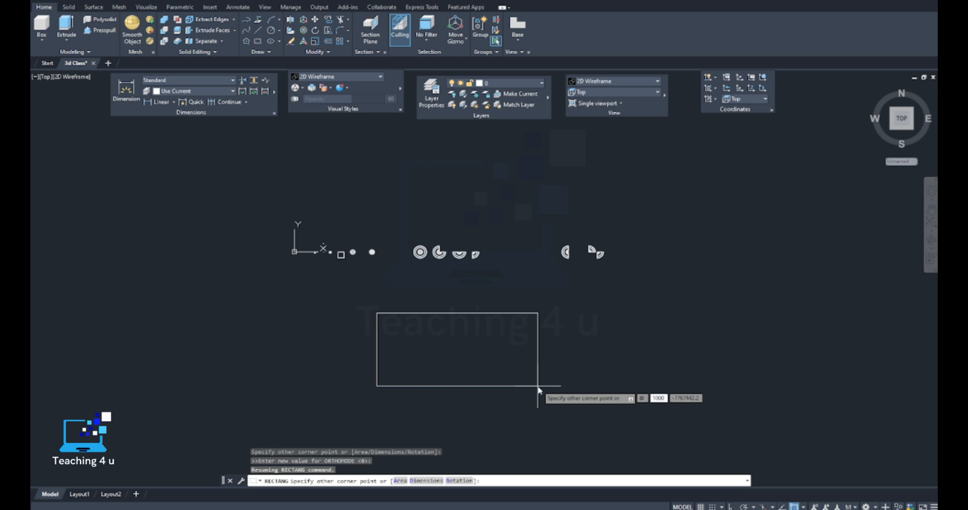
{"action": "key", "text": "Tab"}
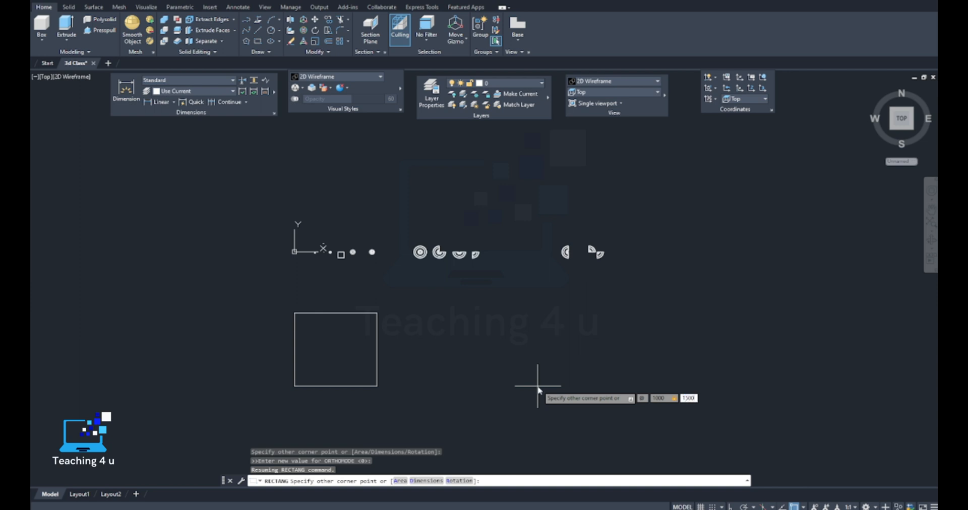
{"action": "key", "text": "Return"}
Delete all the old models together, keeping only the new rectangle
{"action": "scroll", "coordinate": [429, 336], "scroll_direction": "up", "scroll_amount": 5}
{"action": "scroll", "coordinate": [257, 254], "scroll_direction": "down", "scroll_amount": 6}
{"action": "left_click", "coordinate": [394, 210]}
{"action": "left_click", "coordinate": [262, 243]}
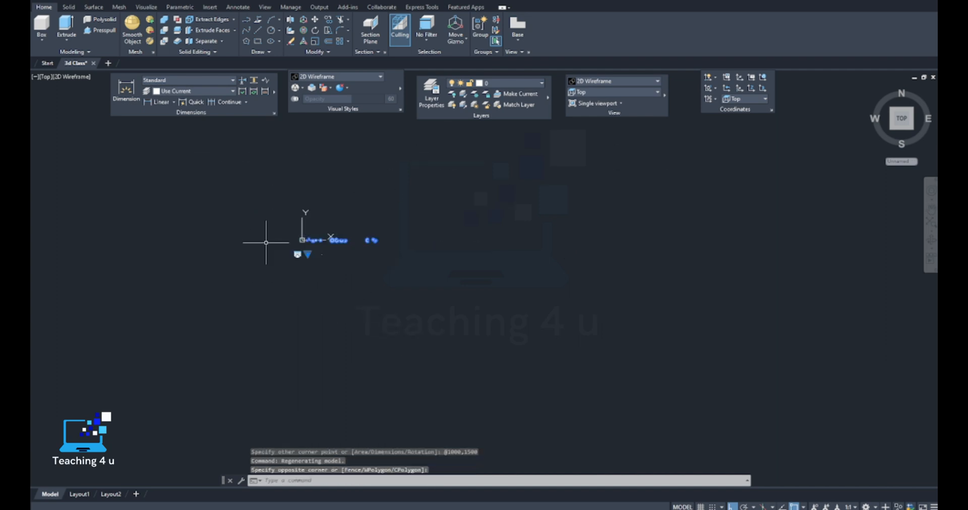
{"action": "scroll", "coordinate": [332, 239], "scroll_direction": "up", "scroll_amount": 5}
{"action": "key", "text": "Delete"}
Frame the remaining rectangle and set the Top view
{"action": "scroll", "coordinate": [264, 350], "scroll_direction": "up", "scroll_amount": 3}
{"action": "scroll", "coordinate": [318, 398], "scroll_direction": "up", "scroll_amount": 7}
{"action": "middle_click_drag", "start_coordinate": [380, 413], "coordinate": [392, 242]}
{"action": "scroll", "coordinate": [448, 308], "scroll_direction": "up", "scroll_amount": 6}
{"action": "middle_click_drag", "start_coordinate": [448, 313], "coordinate": [483, 237]}
{"action": "left_click", "coordinate": [593, 92]}
{"action": "left_click", "coordinate": [593, 103]}
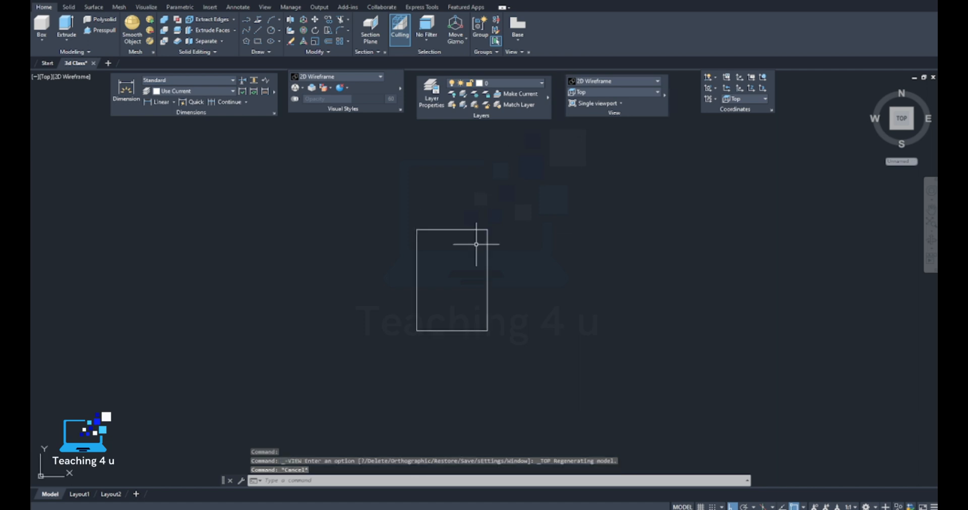
{"action": "scroll", "coordinate": [469, 259], "scroll_direction": "up", "scroll_amount": 4}
{"action": "type", "text": "c"}
{"action": "key", "text": "Return"}
{"action": "key", "text": "Escape"}
{"action": "key", "text": "Escape"}
{"action": "key", "text": "Escape"}
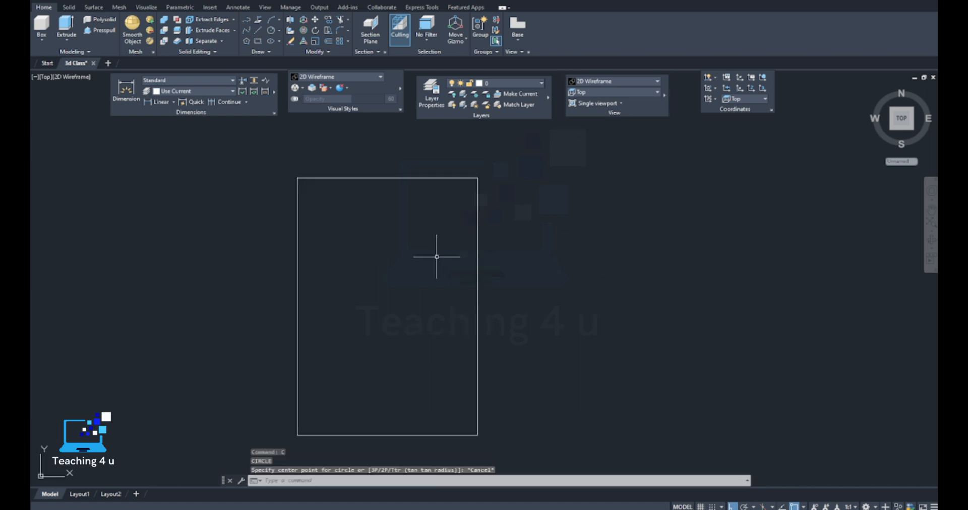
{"action": "key", "text": "Return"}
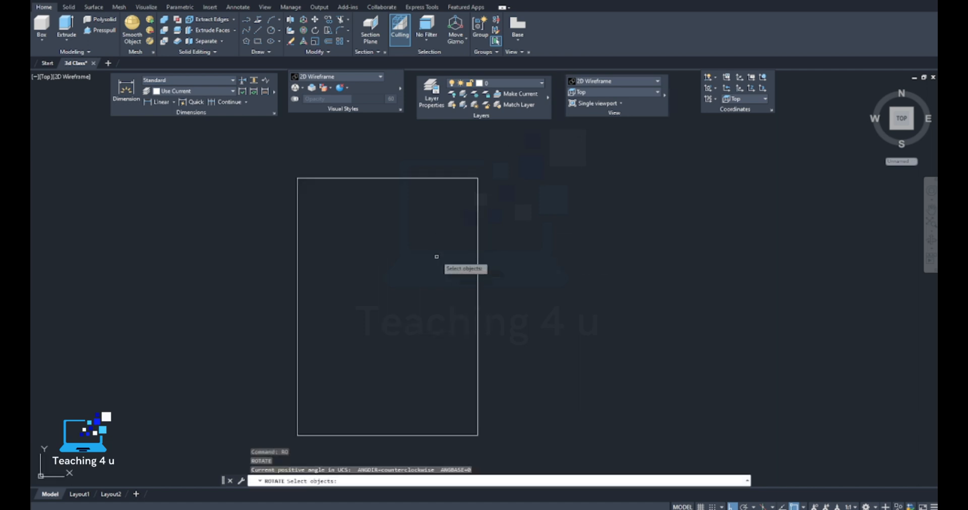
{"action": "left_click", "coordinate": [455, 160]}
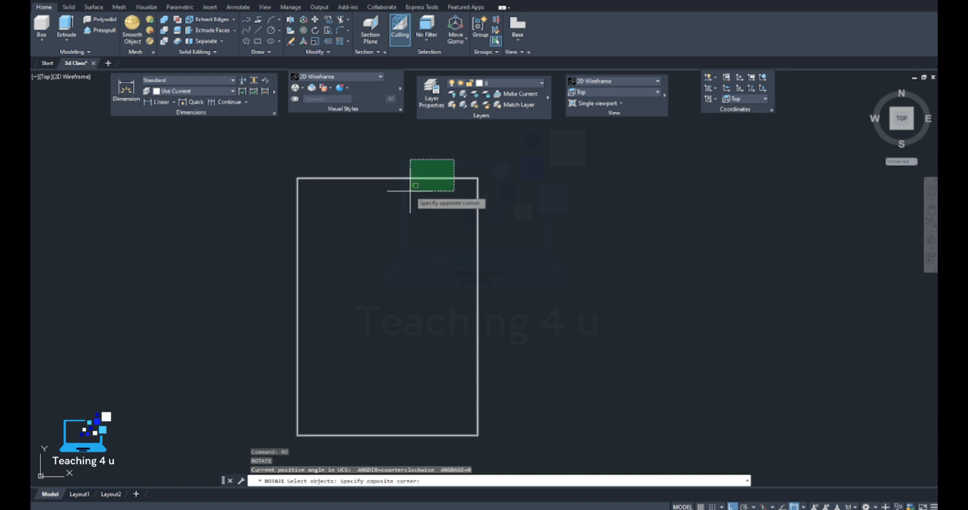
{"action": "key", "text": "Escape"}
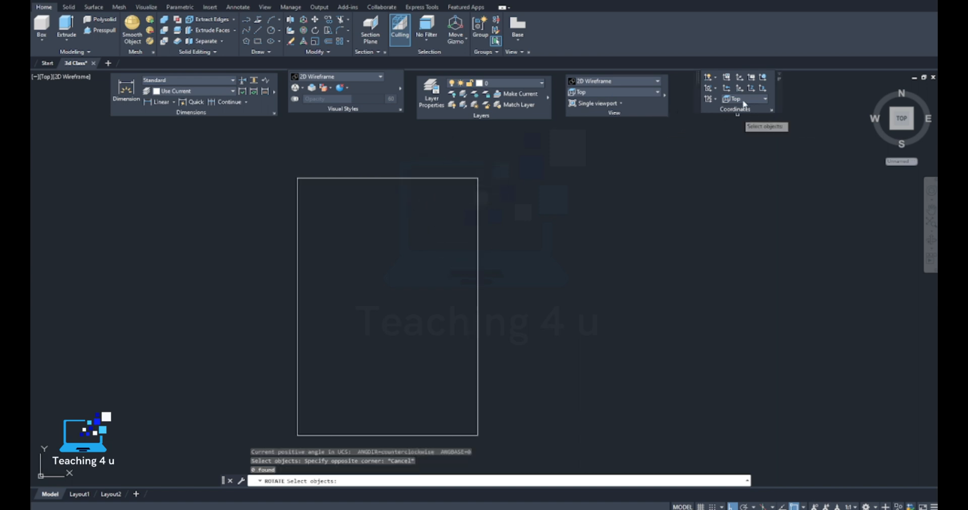
{"action": "key", "text": "Escape"}
Reapply the Top view and bring the whole rectangle back into sight
{"action": "left_click", "coordinate": [600, 93]}
{"action": "left_click", "coordinate": [597, 104]}
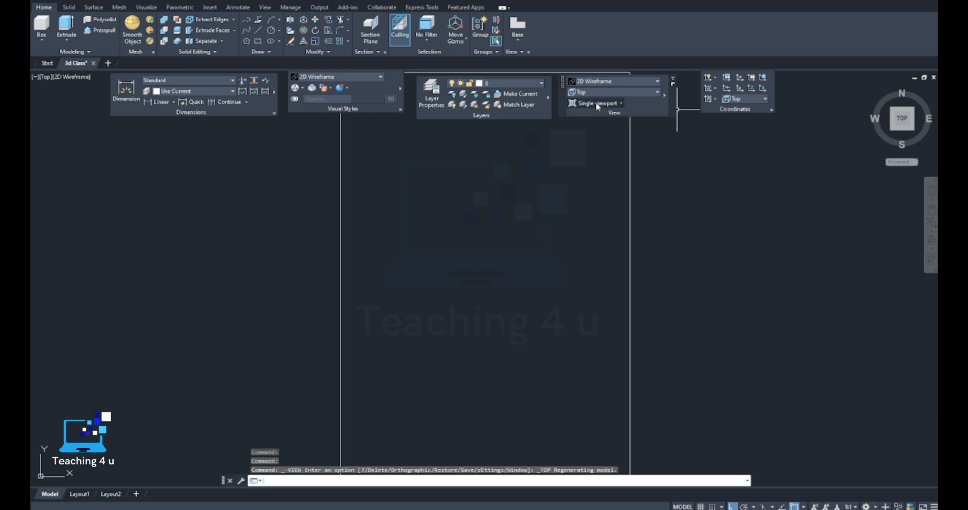
{"action": "scroll", "coordinate": [583, 158], "scroll_direction": "down", "scroll_amount": 8}
{"action": "middle_click_drag", "start_coordinate": [584, 160], "coordinate": [496, 199]}
{"action": "scroll", "coordinate": [495, 199], "scroll_direction": "up", "scroll_amount": 4}
{"action": "key", "text": "Escape"}
{"action": "key", "text": "Escape"}
{"action": "key", "text": "Escape"}
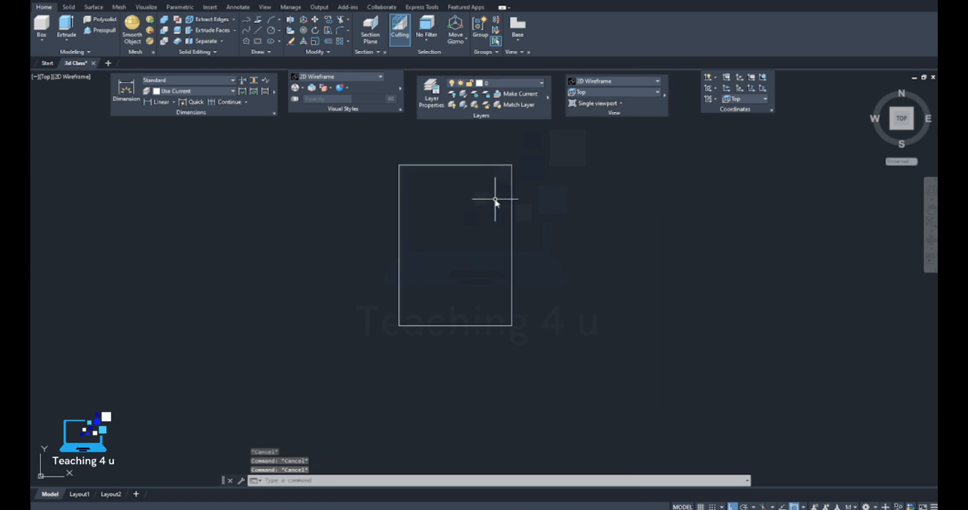
Rotate the rectangle by 270° about its upper-right corner so its long side lies horizontally
{"action": "key", "text": "Return"}
{"action": "left_click", "coordinate": [534, 136]}
{"action": "left_click", "coordinate": [484, 166]}
{"action": "key", "text": "Return"}
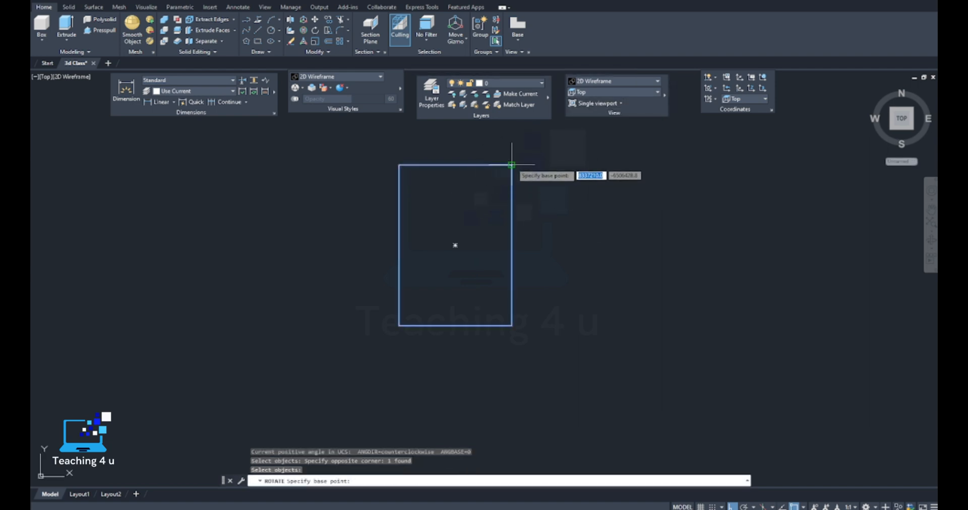
{"action": "left_click", "coordinate": [512, 165]}
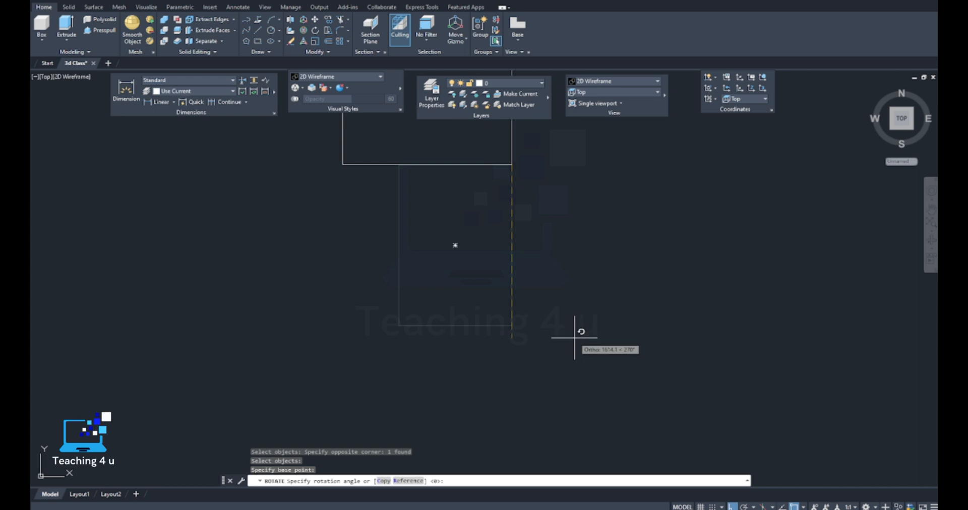
{"action": "left_click", "coordinate": [540, 365]}
Draw a circle with a diameter of 100 centered on the rectangle's upper-left corner
{"action": "scroll", "coordinate": [460, 288], "scroll_direction": "up", "scroll_amount": 2}
{"action": "middle_click_drag", "start_coordinate": [460, 288], "coordinate": [432, 337]}
{"action": "type", "text": "c"}
{"action": "key", "text": "Return"}
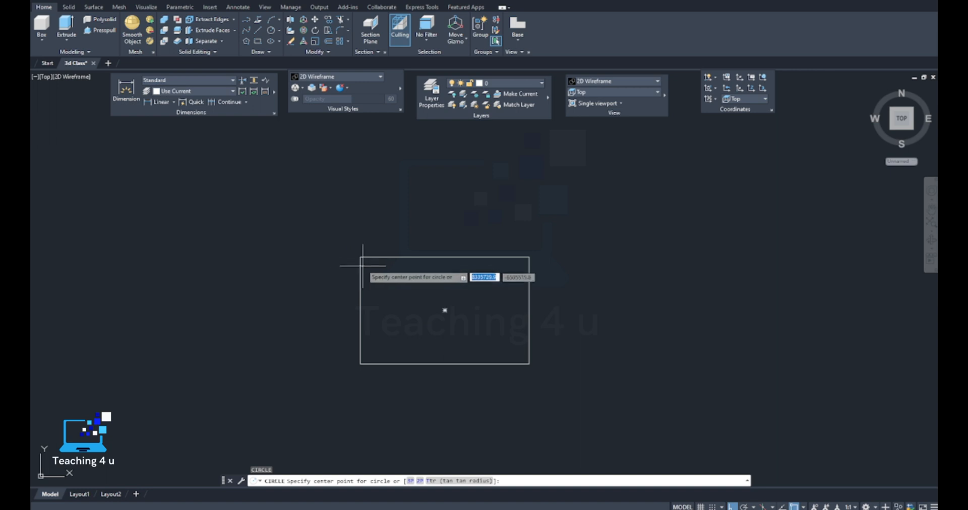
{"action": "left_click", "coordinate": [360, 258]}
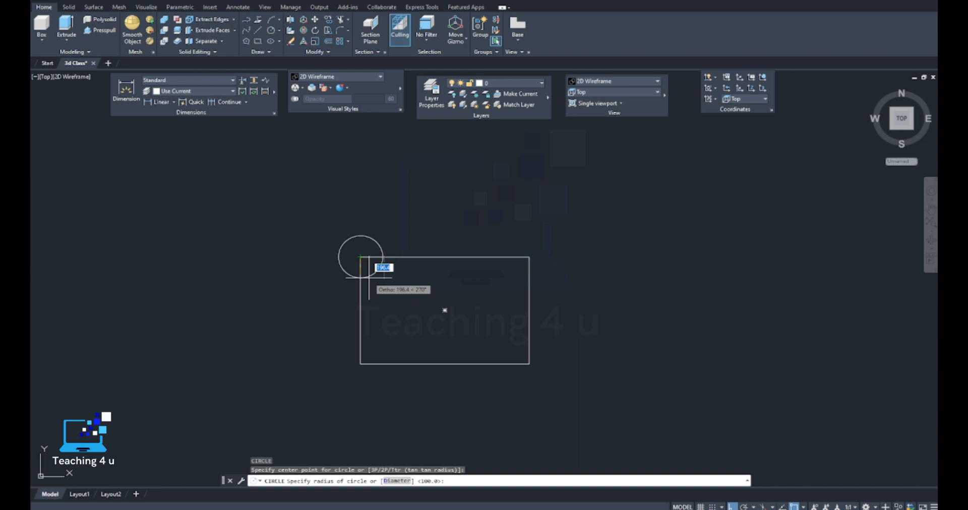
{"action": "type", "text": "d"}
{"action": "key", "text": "Return"}
{"action": "type", "text": "100"}
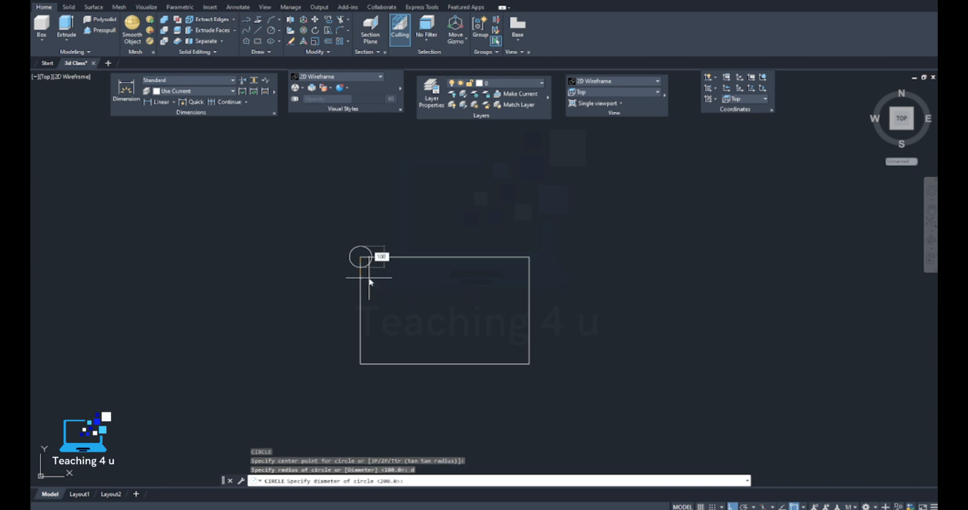
{"action": "key", "text": "Return"}
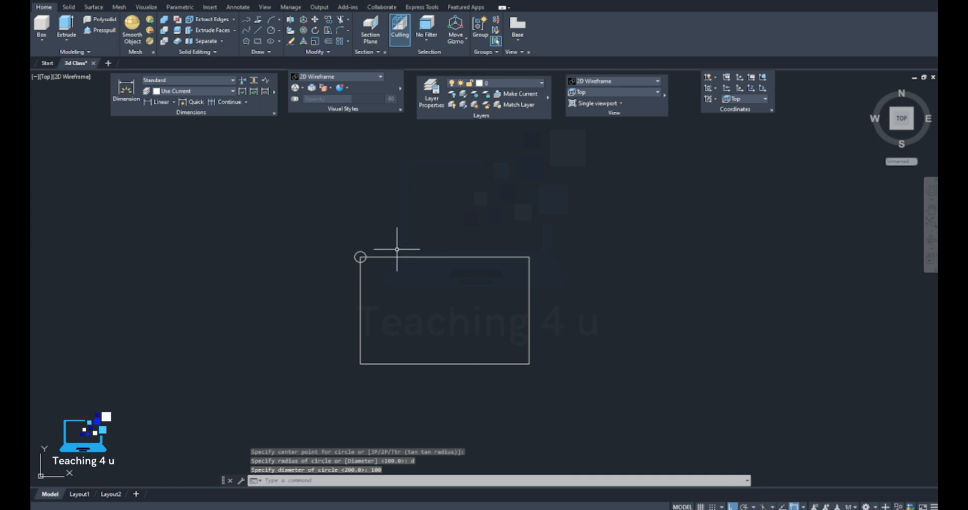
Move the circle 200 straight down from the rectangle's upper-left corner
{"action": "scroll", "coordinate": [364, 259], "scroll_direction": "up", "scroll_amount": 2}
{"action": "type", "text": "m"}
{"action": "key", "text": "Return"}
{"action": "scroll", "coordinate": [356, 257], "scroll_direction": "up", "scroll_amount": 3}
{"action": "left_click", "coordinate": [360, 221]}
{"action": "left_click", "coordinate": [348, 245]}
{"action": "key", "text": "Return"}
{"action": "left_click", "coordinate": [359, 252]}
{"action": "scroll", "coordinate": [359, 303], "scroll_direction": "down", "scroll_amount": 4}
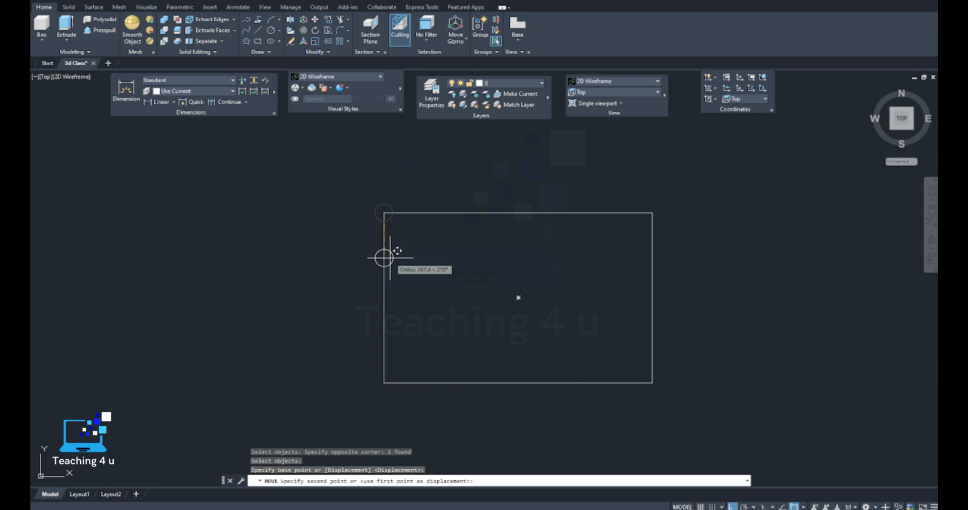
{"action": "type", "text": "200"}
{"action": "key", "text": "Return"}
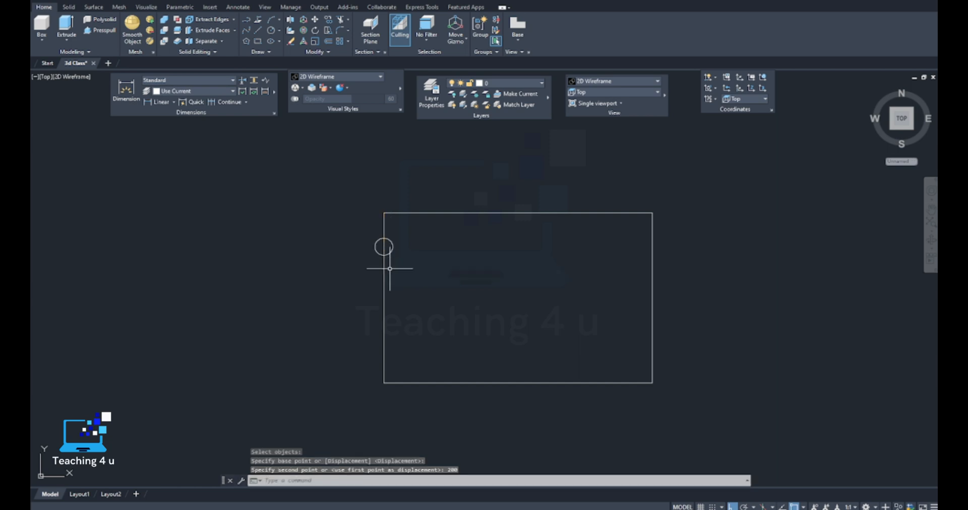
Move the circle 200 to the right, from the rectangle's left edge into its interior
{"action": "type", "text": "m"}
{"action": "key", "text": "Return"}
{"action": "left_click", "coordinate": [406, 244]}
{"action": "left_click", "coordinate": [389, 254]}
{"action": "key", "text": "Return"}
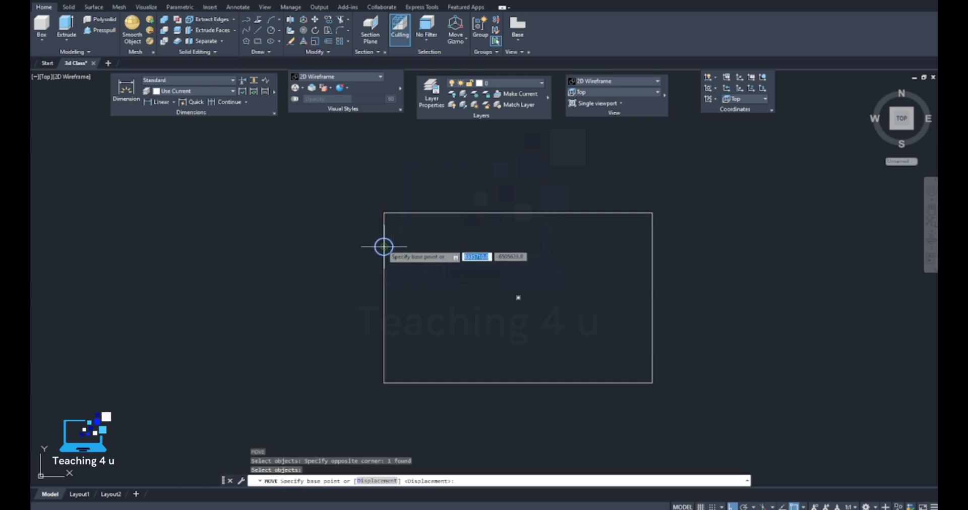
{"action": "left_click", "coordinate": [384, 246]}
{"action": "type", "text": "200"}
{"action": "key", "text": "Return"}
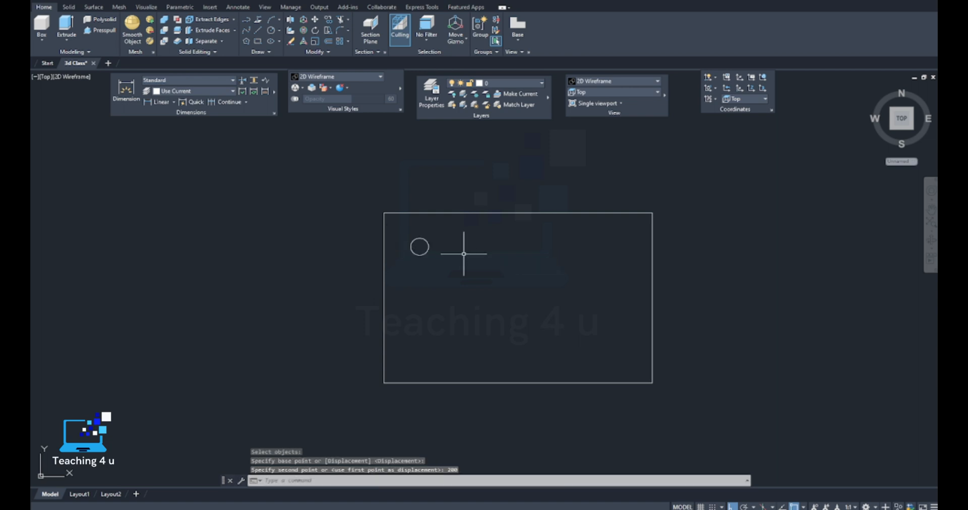
{"action": "key", "text": "Escape"}
{"action": "key", "text": "Escape"}
{"action": "key", "text": "Escape"}
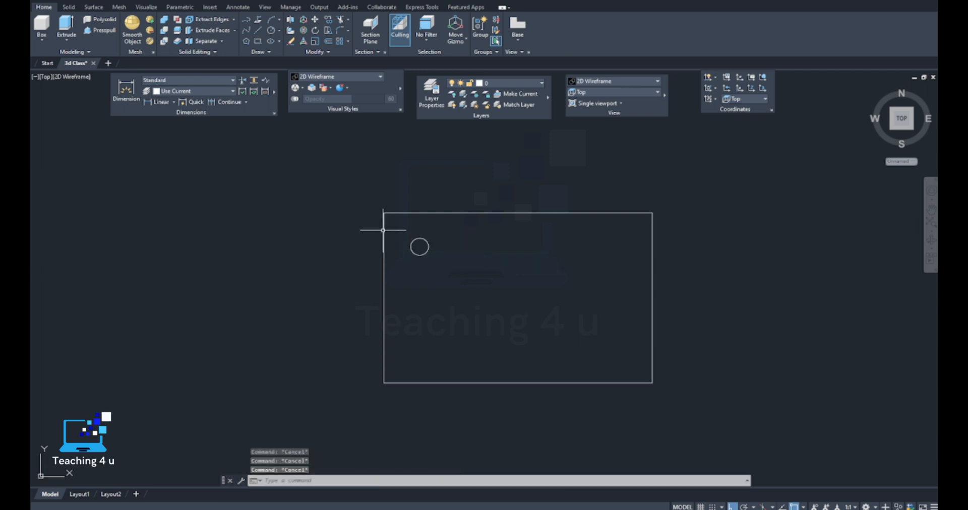
Mirror the upper-left circle across the rectangle's horizontal centerline, keeping the original
{"action": "type", "text": "mir"}
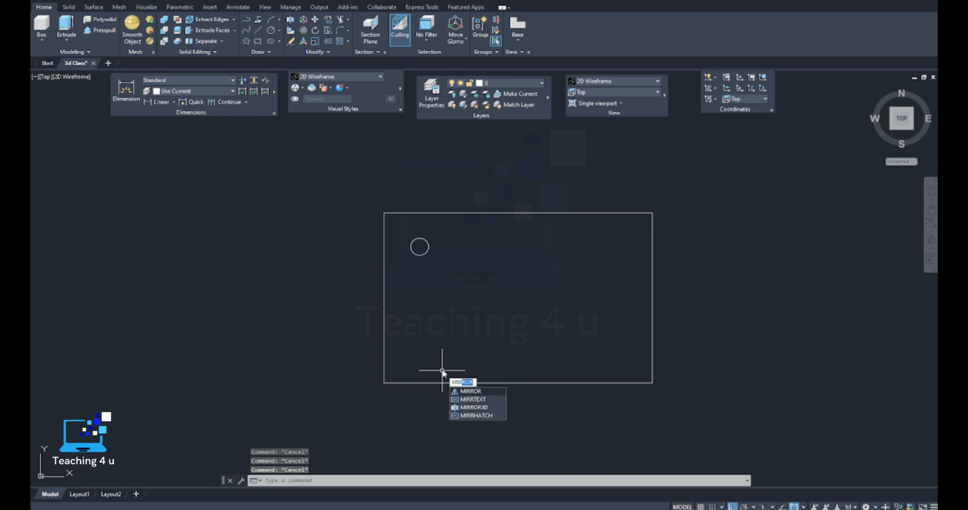
{"action": "key", "text": "Return"}
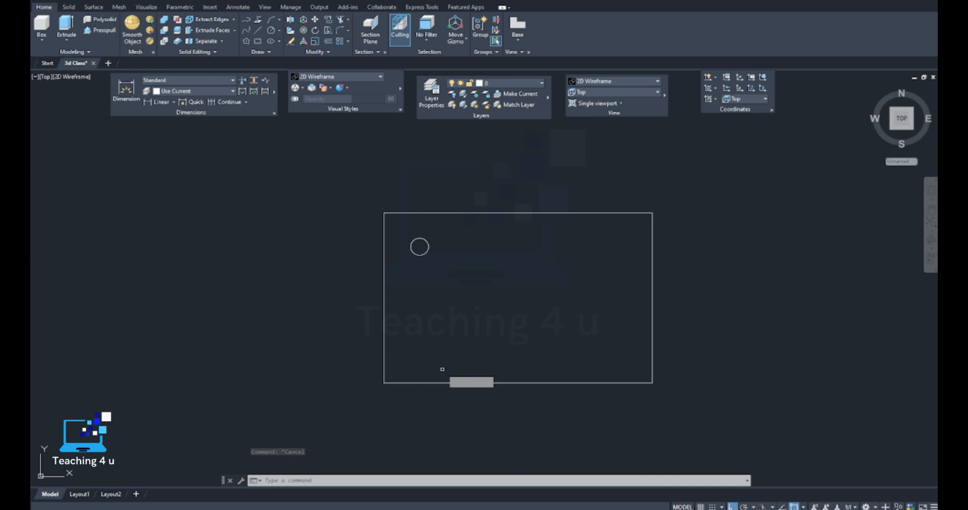
{"action": "left_click", "coordinate": [436, 243]}
{"action": "left_click", "coordinate": [419, 263]}
{"action": "key", "text": "Return"}
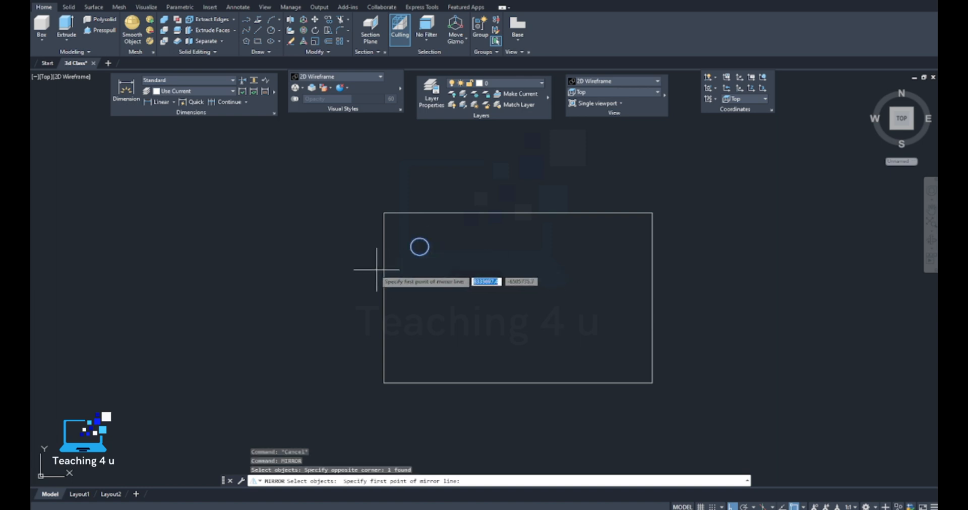
{"action": "left_click", "coordinate": [384, 297]}
{"action": "left_click", "coordinate": [255, 316]}
{"action": "key", "text": "Return"}
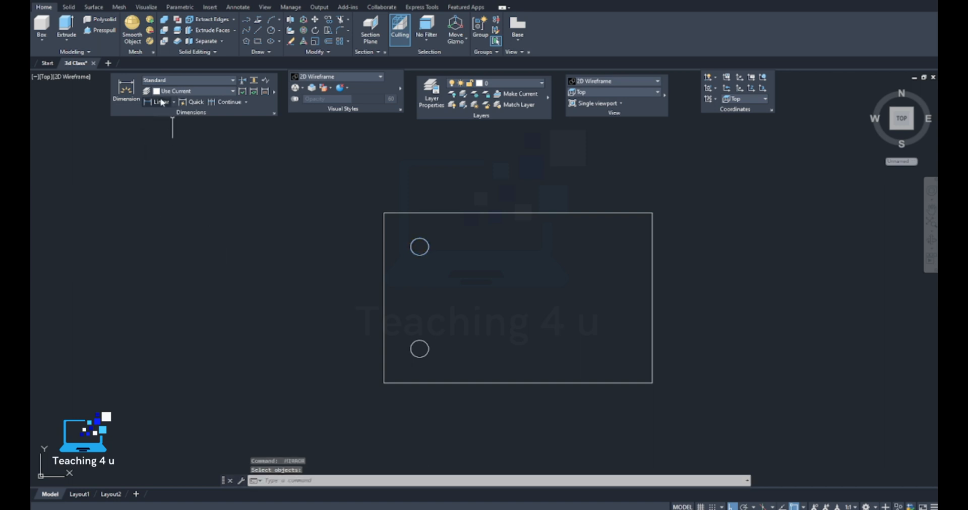
Add linear dimensions from the two circle centers vertically to the rectangle's nearest horizontal edges
{"action": "left_click", "coordinate": [160, 102]}
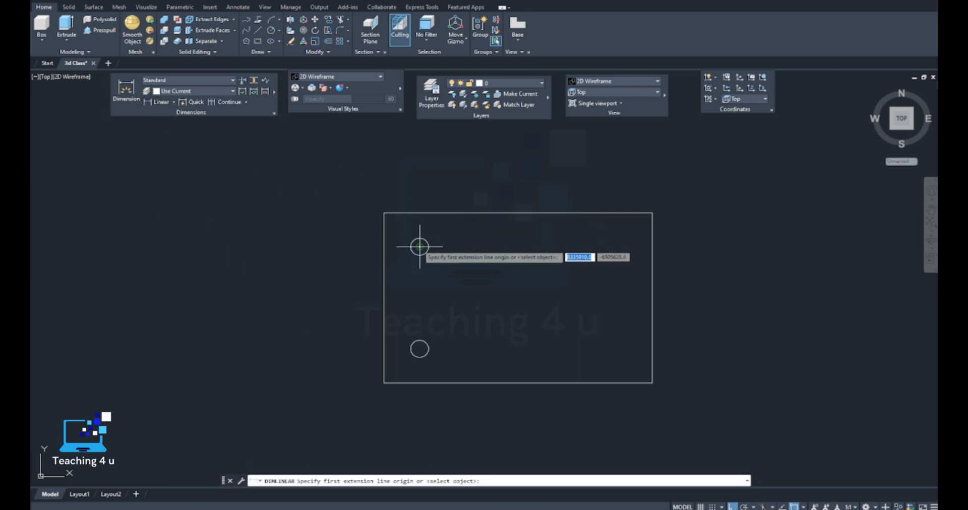
{"action": "left_click", "coordinate": [419, 247]}
{"action": "left_click", "coordinate": [419, 214]}
{"action": "left_click", "coordinate": [356, 230]}
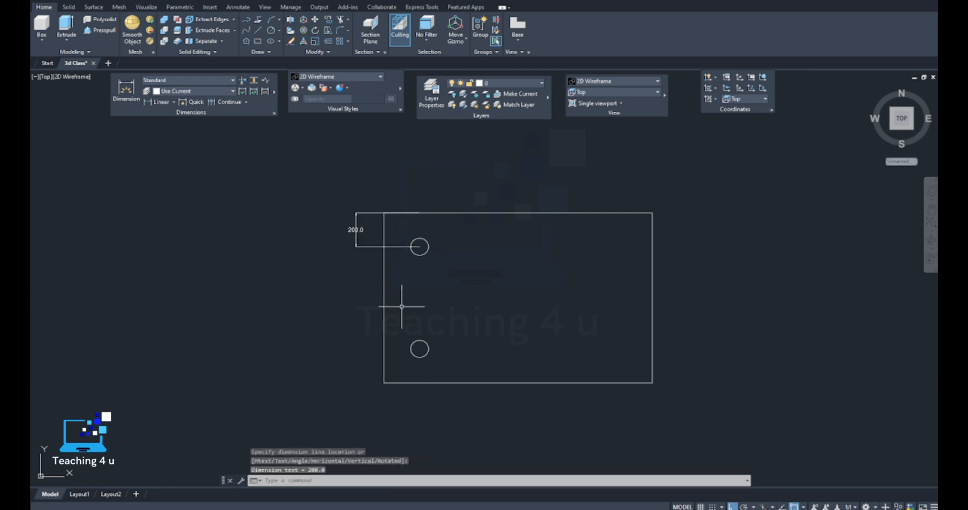
{"action": "key", "text": "Return"}
{"action": "left_click", "coordinate": [420, 349]}
{"action": "left_click", "coordinate": [420, 383]}
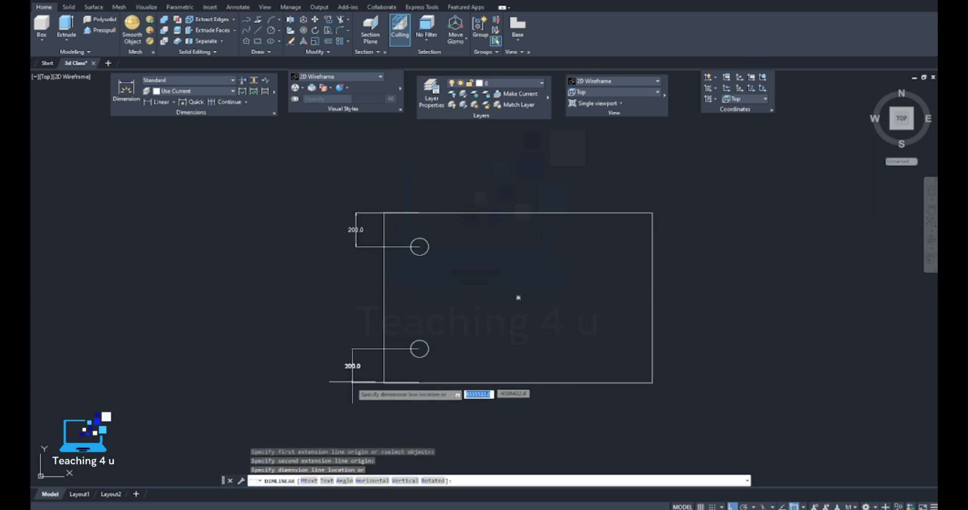
{"action": "left_click", "coordinate": [348, 367]}
{"action": "key", "text": "Escape"}
Mirror both left-hand circles across the rectangle's vertical centerline, keeping the originals
{"action": "middle_click_drag", "start_coordinate": [368, 238], "coordinate": [311, 206]}
{"action": "type", "text": "mi"}
{"action": "key", "text": "Return"}
{"action": "left_click", "coordinate": [379, 214]}
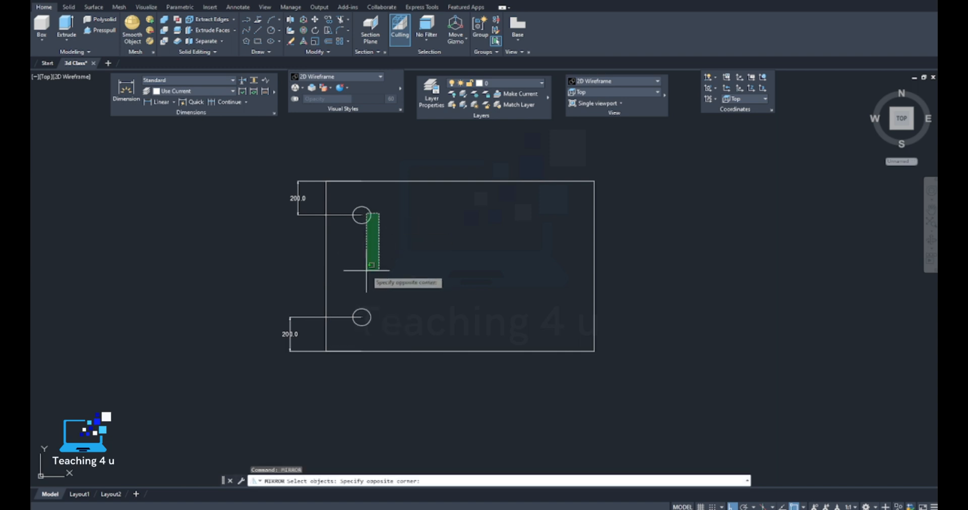
{"action": "left_click", "coordinate": [365, 310]}
{"action": "key", "text": "Return"}
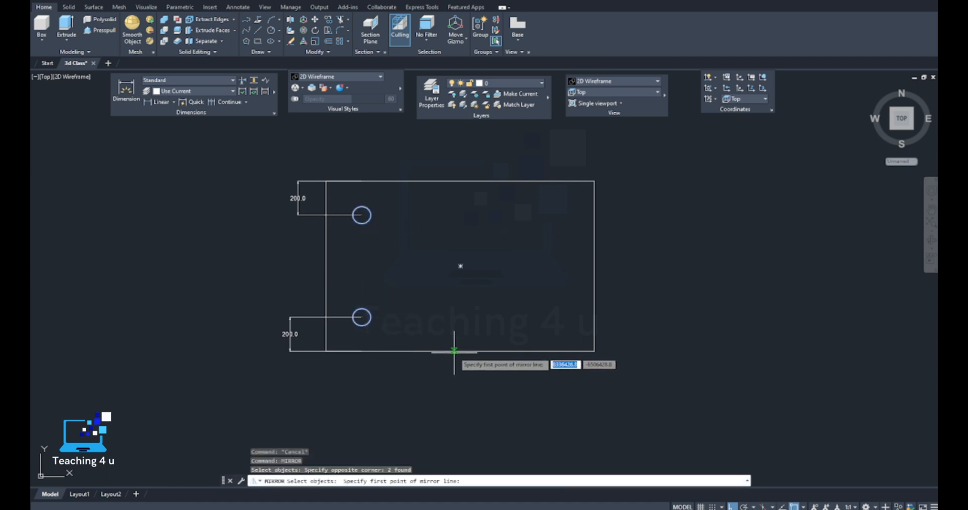
{"action": "left_click", "coordinate": [454, 352]}
{"action": "left_click", "coordinate": [457, 426]}
{"action": "key", "text": "Return"}
{"action": "key", "text": "Return"}
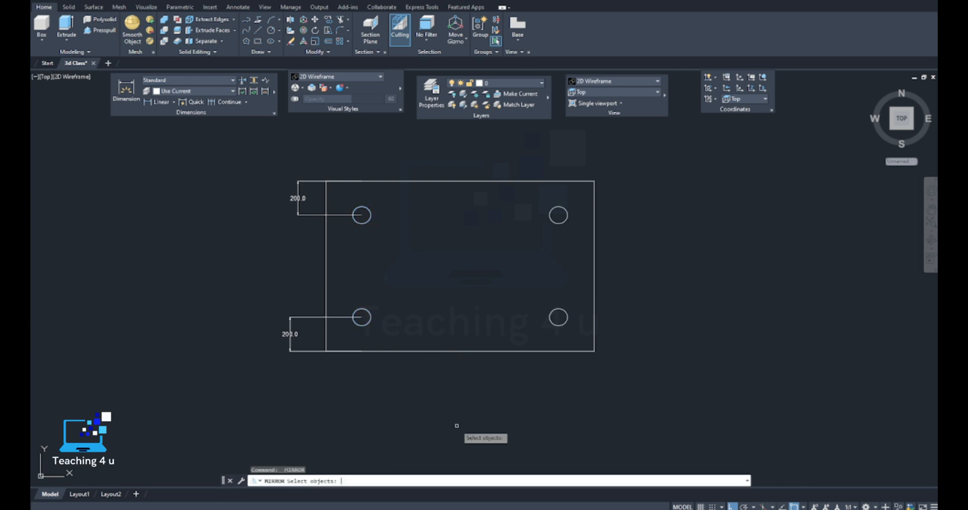
{"action": "key", "text": "Escape"}
Delete the two vertical dimensions beside the rectangle's left edge
{"action": "left_click", "coordinate": [319, 206]}
{"action": "left_click", "coordinate": [268, 335]}
{"action": "middle_click_drag", "start_coordinate": [268, 335], "coordinate": [341, 325]}
{"action": "key", "text": "Delete"}
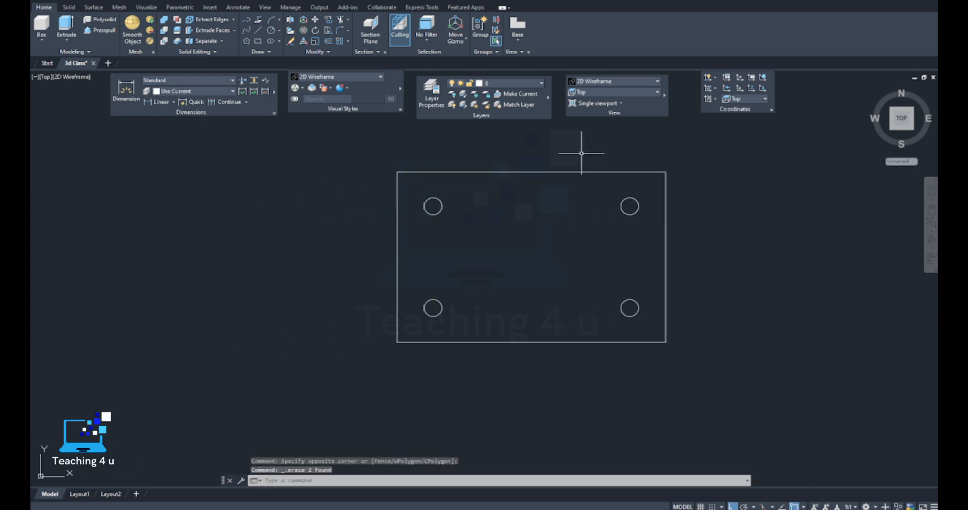
Switch the model view to SW Isometric
{"action": "left_click", "coordinate": [630, 92]}
{"action": "left_click", "coordinate": [600, 160]}
{"action": "scroll", "coordinate": [467, 277], "scroll_direction": "down", "scroll_amount": 6}
{"action": "key", "text": "Escape"}
{"action": "key", "text": "Escape"}
{"action": "key", "text": "Escape"}
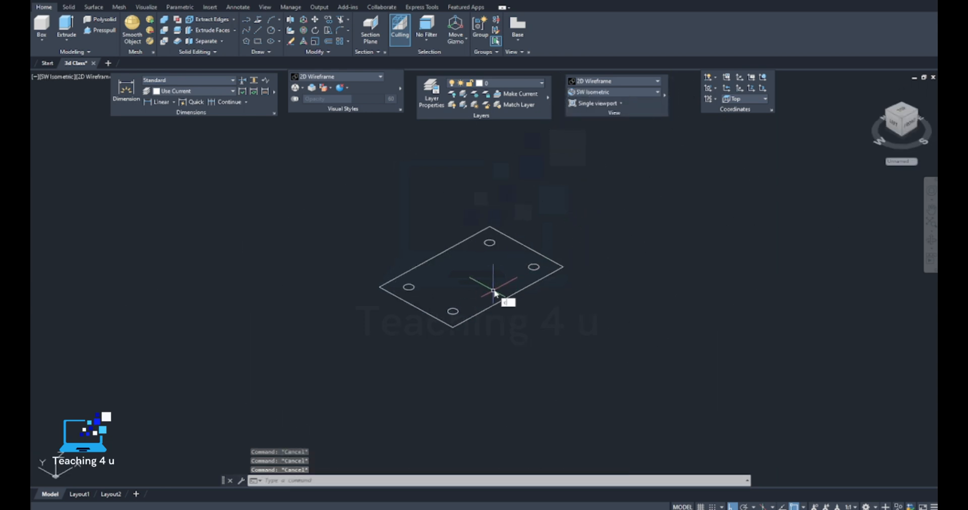
Copy the rectangle with its four circles twice, in a row along the direction of its long side
{"action": "key", "text": "Return"}
{"action": "scroll", "coordinate": [600, 225], "scroll_direction": "down", "scroll_amount": 2}
{"action": "left_click", "coordinate": [611, 198]}
{"action": "left_click", "coordinate": [435, 346]}
{"action": "key", "text": "Return"}
{"action": "left_click", "coordinate": [387, 347]}
{"action": "left_click", "coordinate": [613, 305]}
{"action": "middle_click_drag", "start_coordinate": [689, 270], "coordinate": [649, 304]}
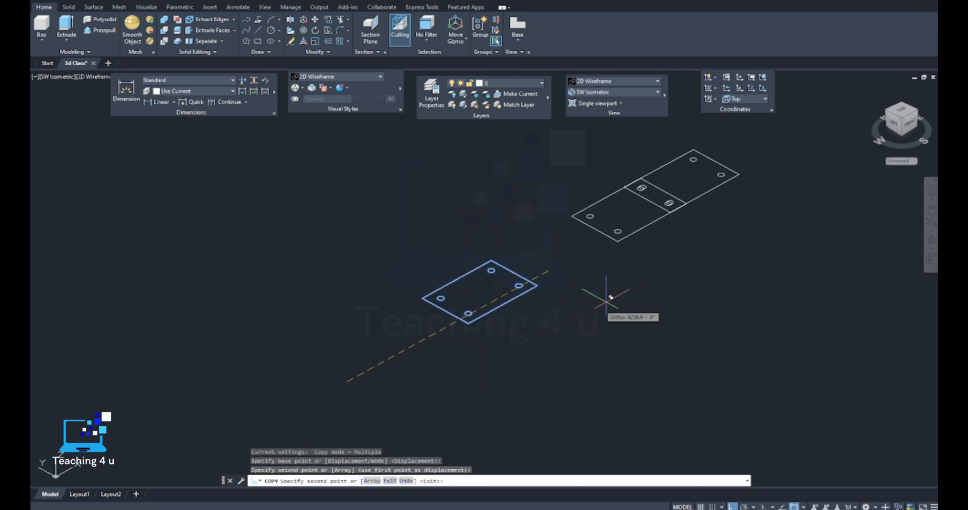
{"action": "key", "text": "Escape"}
Inspect whether the outline of the original plate profile selects as a single object
{"action": "scroll", "coordinate": [471, 317], "scroll_direction": "down", "scroll_amount": 4}
{"action": "scroll", "coordinate": [342, 327], "scroll_direction": "up", "scroll_amount": 6}
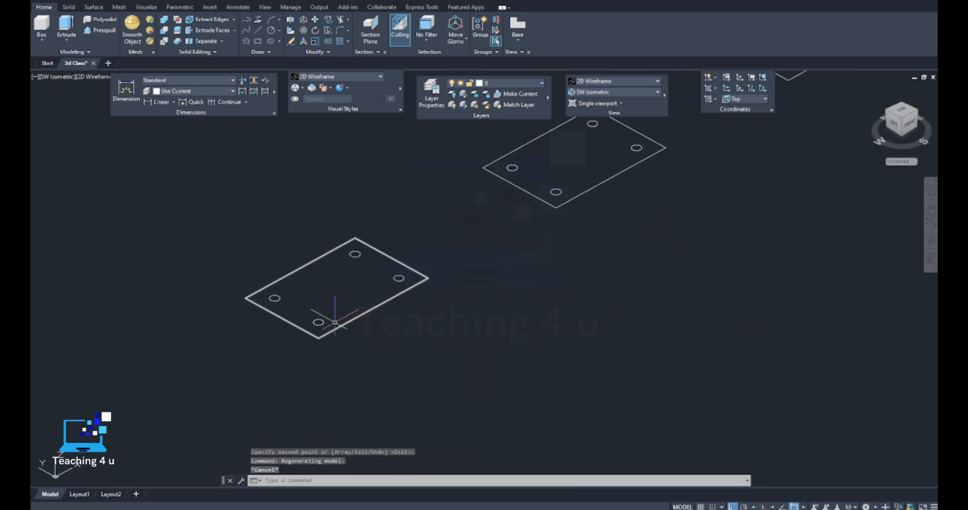
{"action": "left_click", "coordinate": [342, 327]}
{"action": "scroll", "coordinate": [339, 327], "scroll_direction": "up", "scroll_amount": 4}
{"action": "scroll", "coordinate": [333, 326], "scroll_direction": "down", "scroll_amount": 6}
{"action": "scroll", "coordinate": [337, 328], "scroll_direction": "up", "scroll_amount": 4}
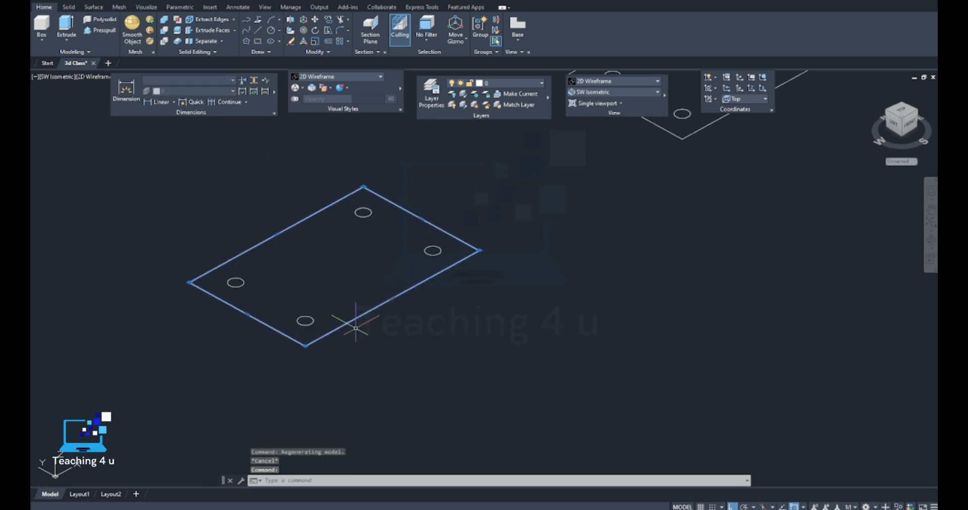
{"action": "key", "text": "Escape"}
{"action": "key", "text": "Escape"}
{"action": "key", "text": "Escape"}
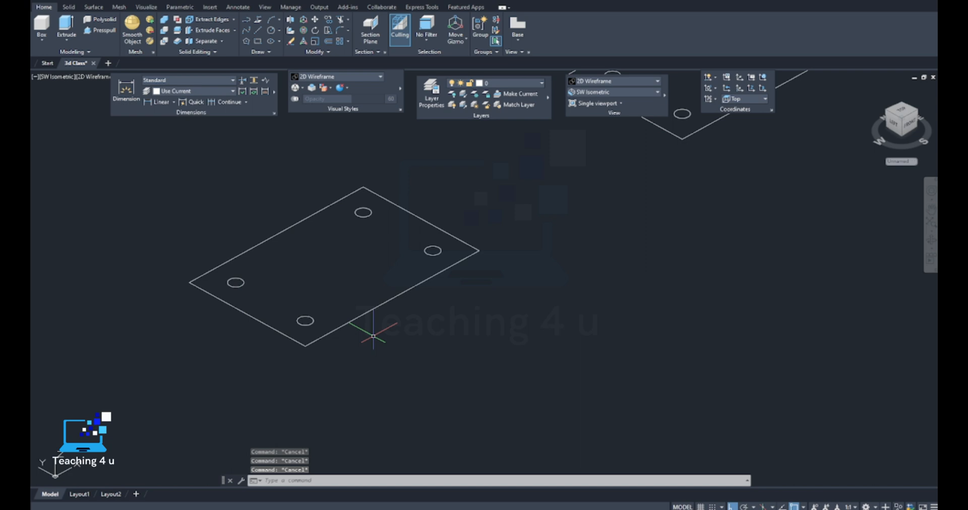
{"action": "key", "text": "Escape"}
{"action": "type", "text": "x"}
{"action": "key", "text": "Return"}
{"action": "left_click", "coordinate": [382, 332]}
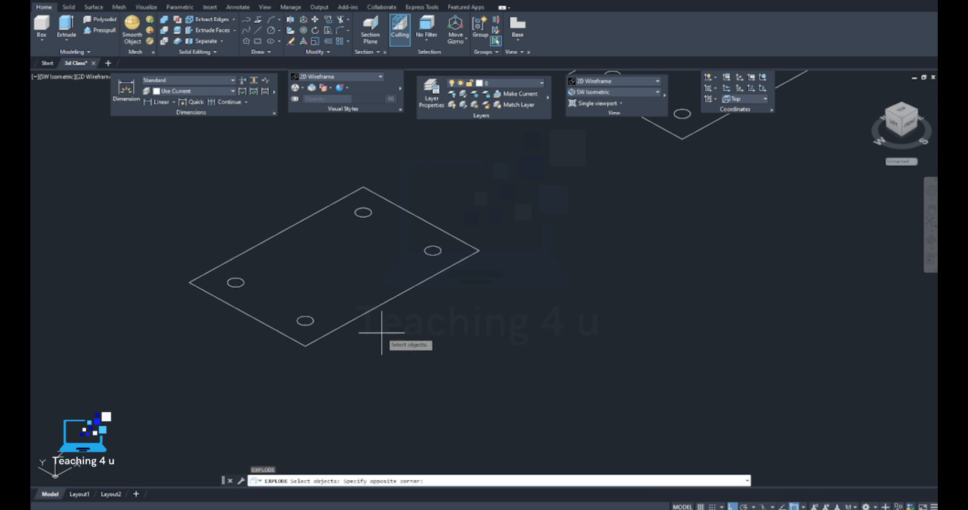
{"action": "key", "text": "Escape"}
{"action": "key", "text": "Escape"}
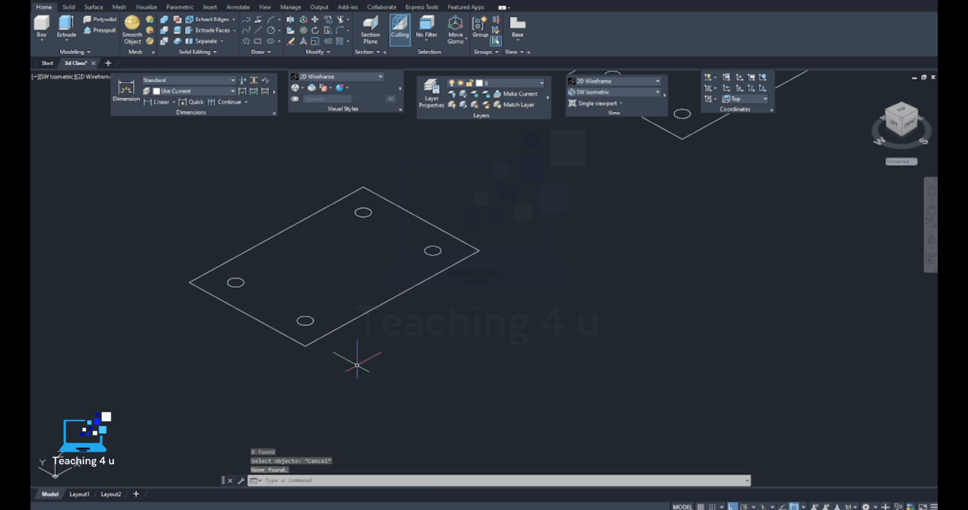
{"action": "left_click", "coordinate": [333, 331]}
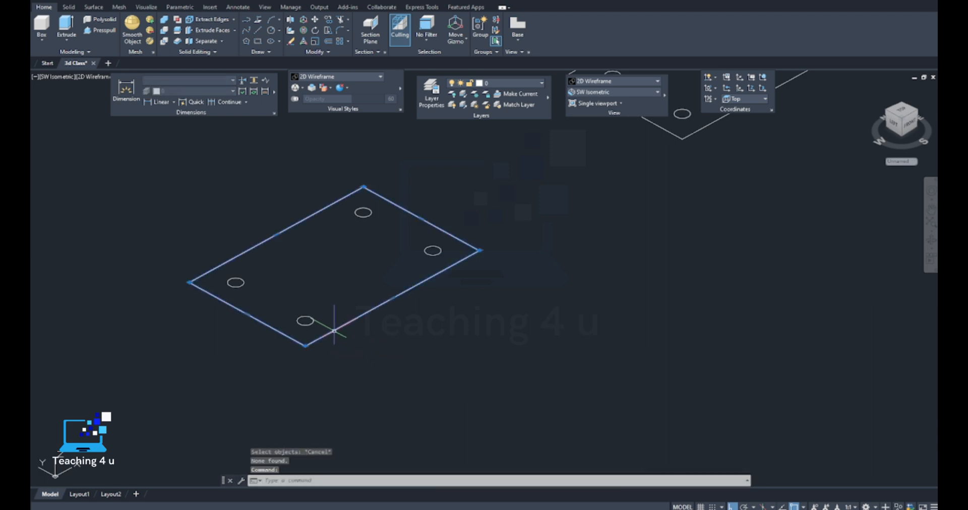
{"action": "key", "text": "Escape"}
{"action": "key", "text": "Escape"}
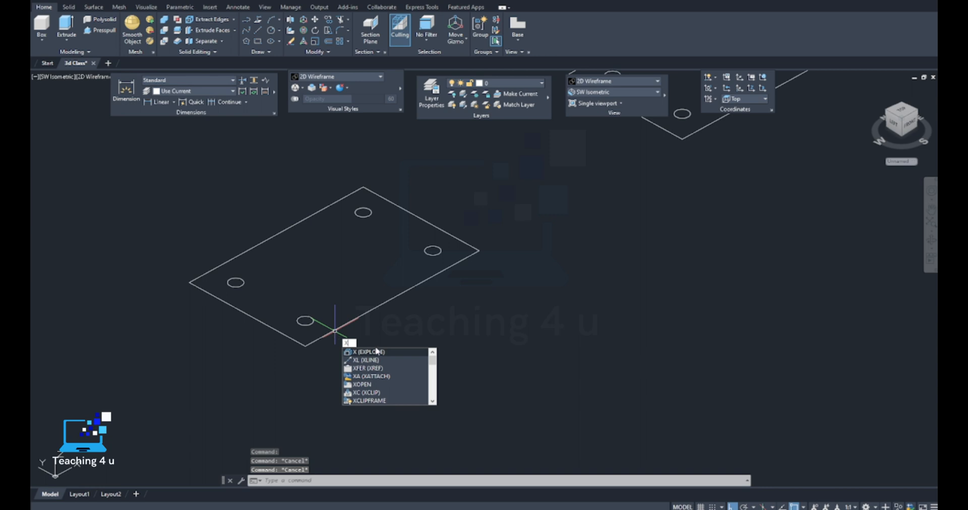
Explode the rectangular outline of the original plate profile into separate lines
{"action": "left_click", "coordinate": [380, 355]}
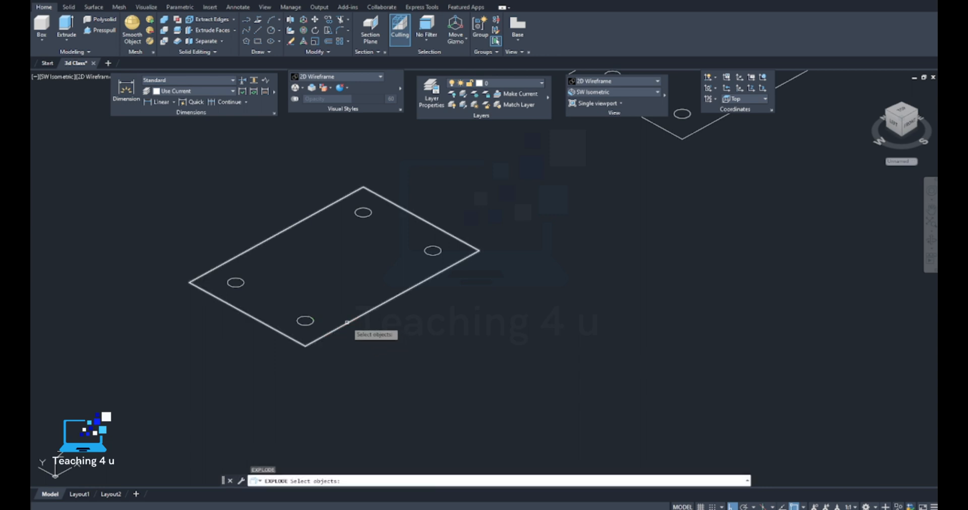
{"action": "left_click", "coordinate": [345, 323]}
{"action": "left_click", "coordinate": [345, 324]}
{"action": "key", "text": "Escape"}
{"action": "scroll", "coordinate": [542, 280], "scroll_direction": "down", "scroll_amount": 2}
{"action": "middle_click_drag", "start_coordinate": [543, 280], "coordinate": [489, 338]}
{"action": "left_click", "coordinate": [687, 186]}
{"action": "key", "text": "Escape"}
Set the visual style of the view to Realistic
{"action": "scroll", "coordinate": [371, 360], "scroll_direction": "up", "scroll_amount": 4}
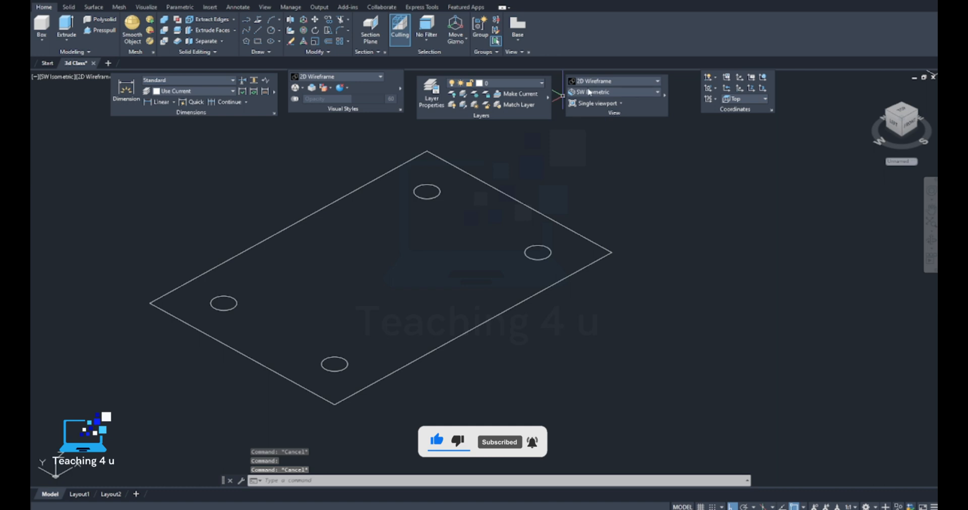
{"action": "left_click", "coordinate": [613, 80]}
{"action": "left_click", "coordinate": [697, 103]}
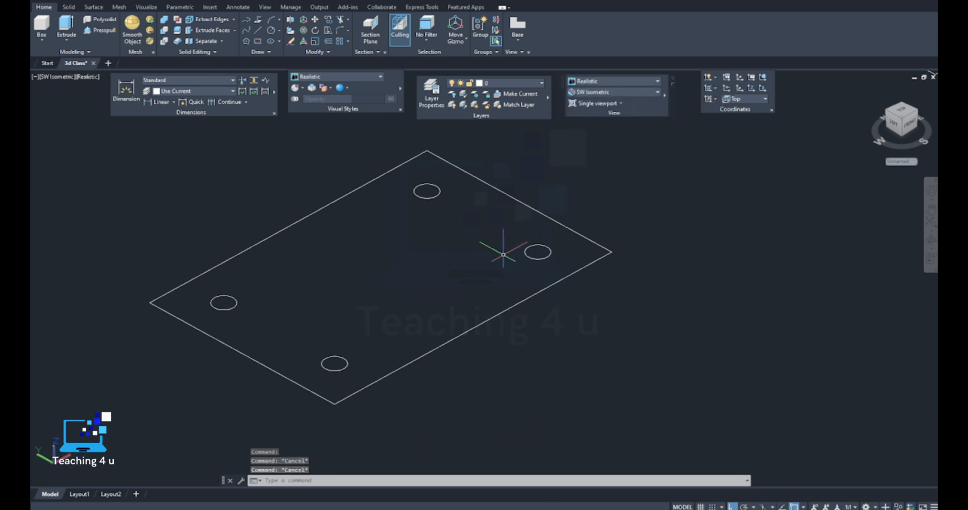
Try extruding the original profile's exploded lines and circles about 342 upward, and undo the extrusion
{"action": "key", "text": "Return"}
{"action": "scroll", "coordinate": [504, 254], "scroll_direction": "down", "scroll_amount": 5}
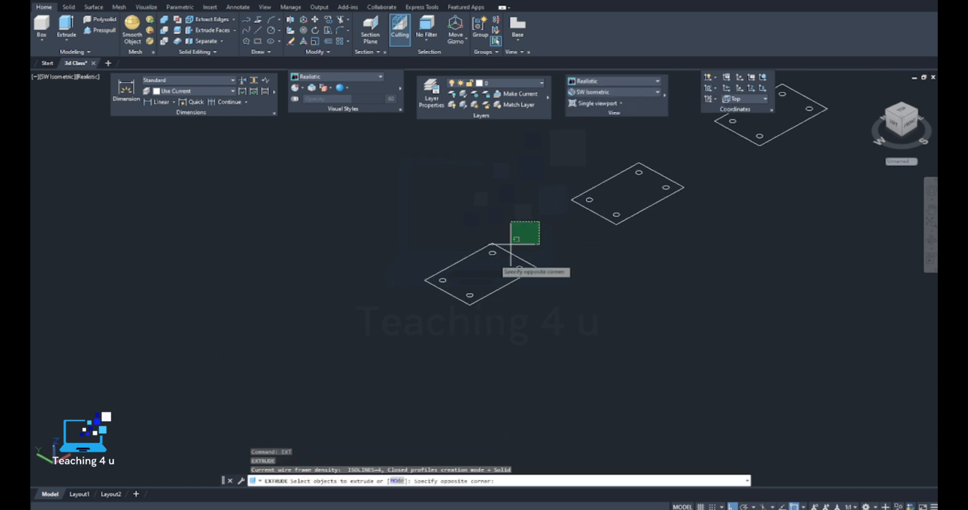
{"action": "left_click", "coordinate": [534, 220]}
{"action": "left_click", "coordinate": [340, 339]}
{"action": "key", "text": "Return"}
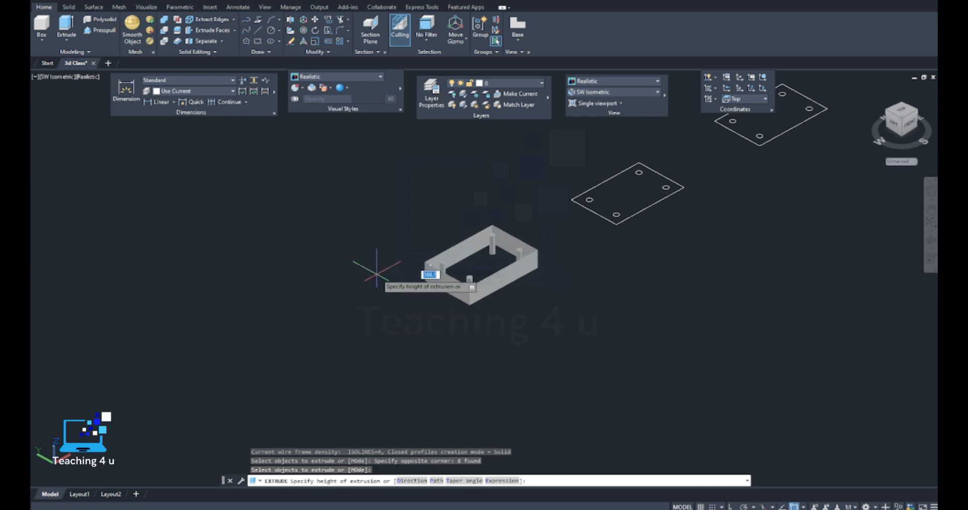
{"action": "left_click", "coordinate": [382, 274]}
{"action": "middle_click_drag", "start_coordinate": [520, 270], "coordinate": [309, 306]}
{"action": "scroll", "coordinate": [310, 308], "scroll_direction": "up", "scroll_amount": 3}
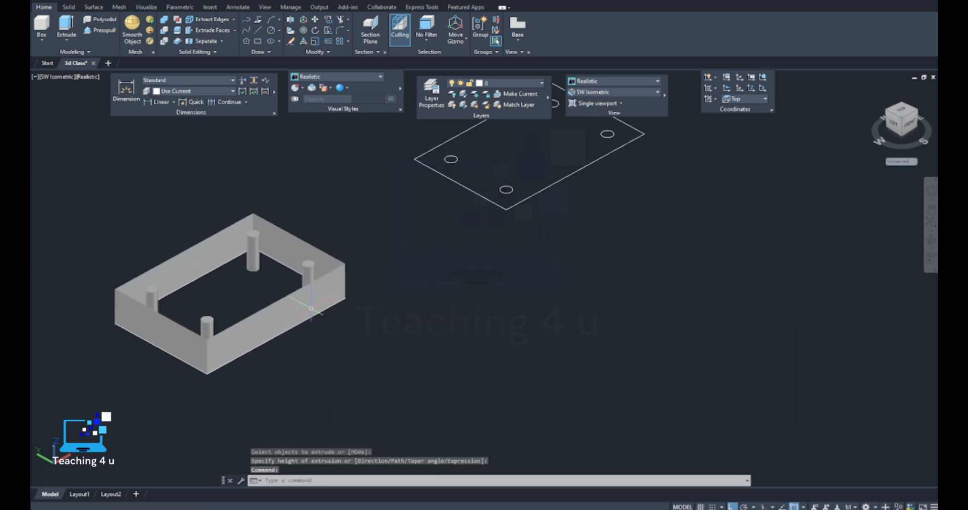
{"action": "scroll", "coordinate": [311, 310], "scroll_direction": "down", "scroll_amount": 4}
{"action": "key", "text": "ctrl+z"}
{"action": "key", "text": "ctrl+z"}
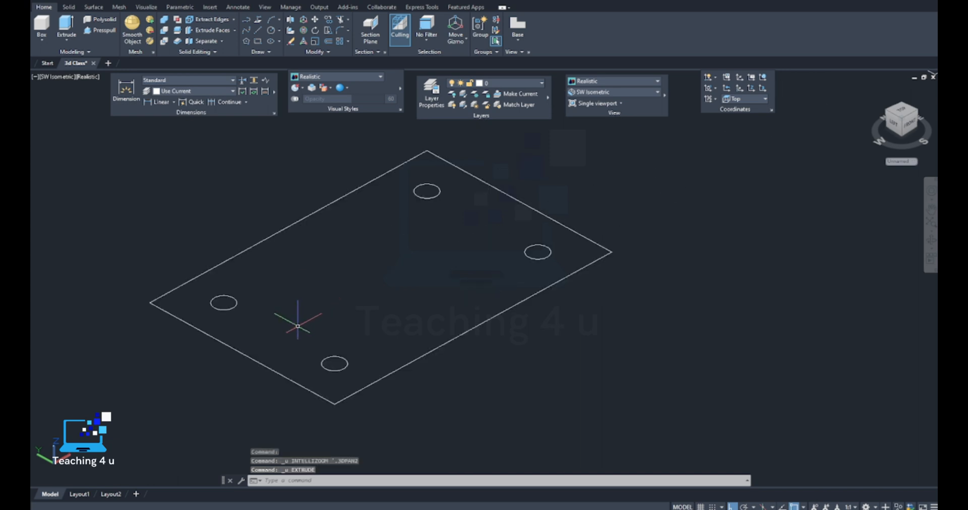
Copy the exploded profile with its four circles in the negative X direction, well clear of the row
{"action": "scroll", "coordinate": [324, 317], "scroll_direction": "down", "scroll_amount": 5}
{"action": "type", "text": "co"}
{"action": "key", "text": "Return"}
{"action": "left_click", "coordinate": [400, 254]}
{"action": "left_click", "coordinate": [281, 341]}
{"action": "key", "text": "Return"}
{"action": "left_click", "coordinate": [299, 353]}
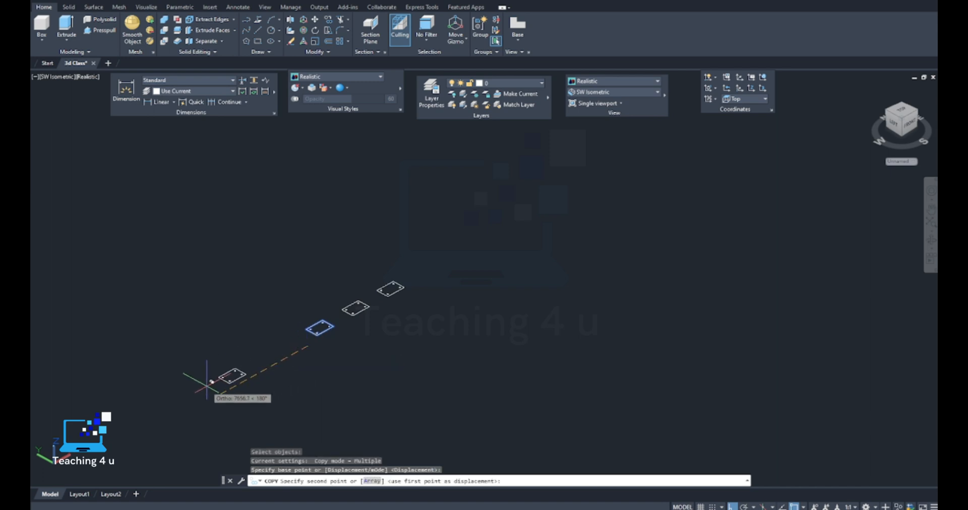
{"action": "left_click", "coordinate": [214, 384]}
{"action": "key", "text": "Return"}
Extrude the new copy's separate outline lines and four circles upward
{"action": "scroll", "coordinate": [222, 385], "scroll_direction": "up", "scroll_amount": 6}
{"action": "middle_click_drag", "start_coordinate": [270, 378], "coordinate": [355, 320]}
{"action": "scroll", "coordinate": [319, 328], "scroll_direction": "up", "scroll_amount": 4}
{"action": "key", "text": "Escape"}
{"action": "key", "text": "Escape"}
{"action": "type", "text": "ext"}
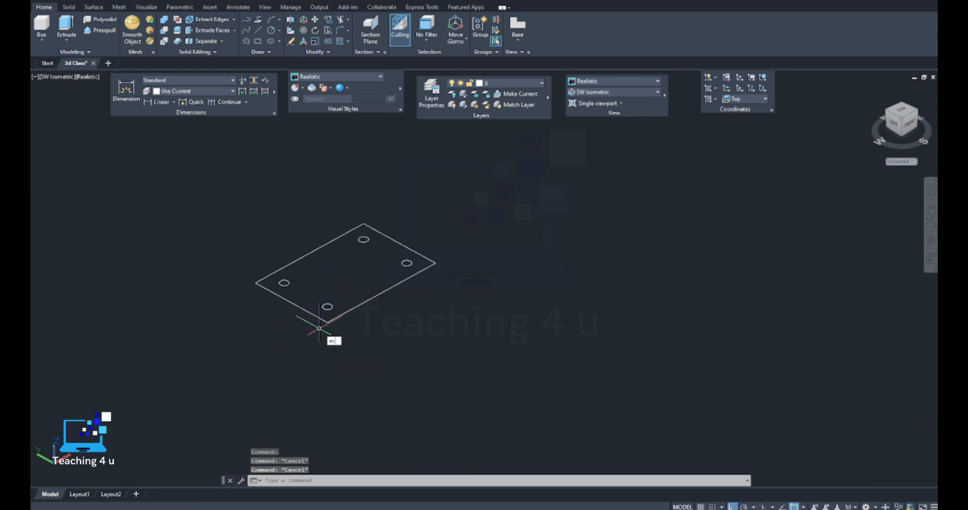
{"action": "key", "text": "Return"}
{"action": "left_click", "coordinate": [453, 204]}
{"action": "left_click", "coordinate": [140, 382]}
{"action": "key", "text": "Return"}
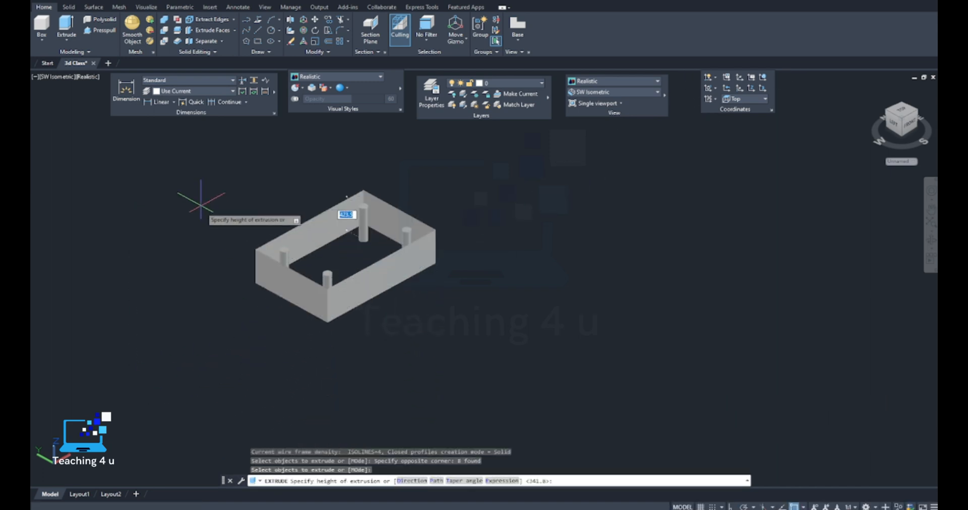
{"action": "left_click", "coordinate": [211, 215]}
{"action": "scroll", "coordinate": [299, 287], "scroll_direction": "up", "scroll_amount": 5}
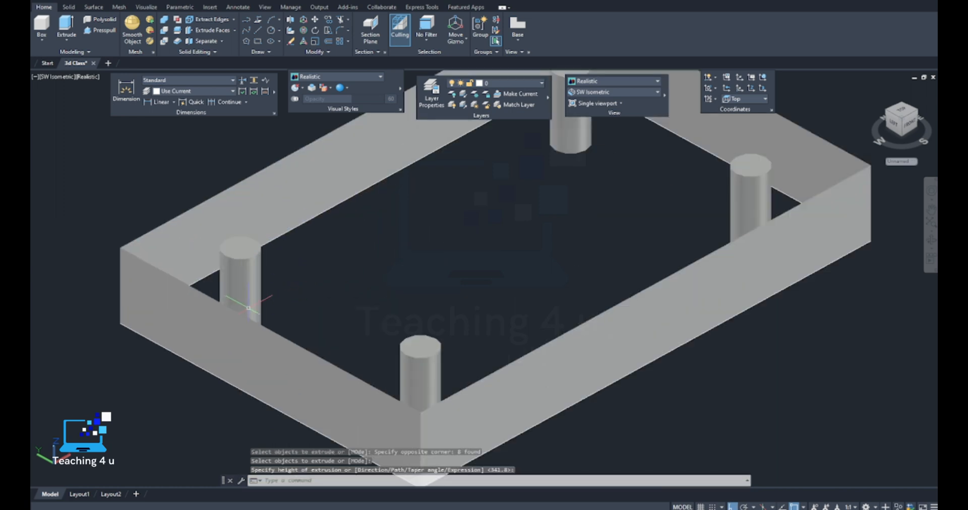
Join the exploded outline lines of the original plate profile into a single polyline
{"action": "scroll", "coordinate": [318, 282], "scroll_direction": "down", "scroll_amount": 8}
{"action": "middle_click_drag", "start_coordinate": [441, 259], "coordinate": [294, 350]}
{"action": "middle_click_drag", "start_coordinate": [523, 223], "coordinate": [407, 318]}
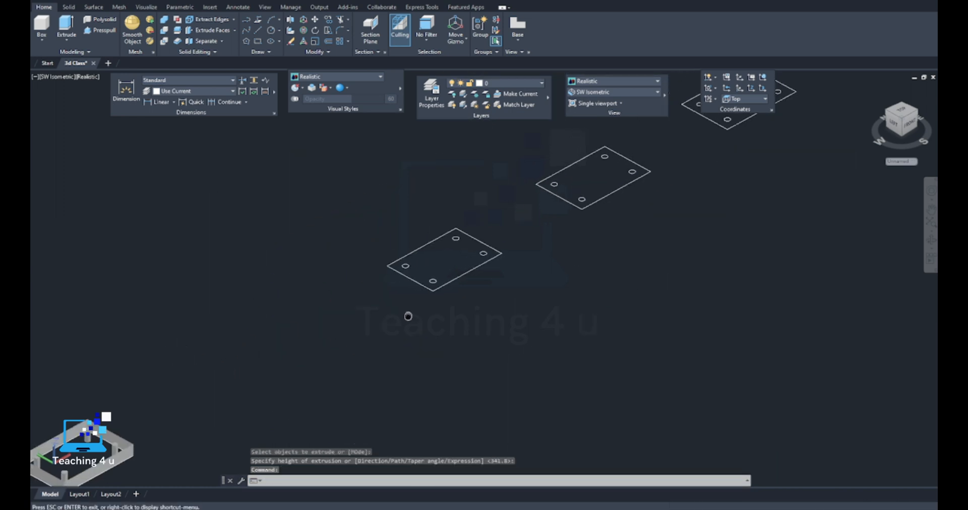
{"action": "key", "text": "Escape"}
{"action": "scroll", "coordinate": [450, 279], "scroll_direction": "up", "scroll_amount": 3}
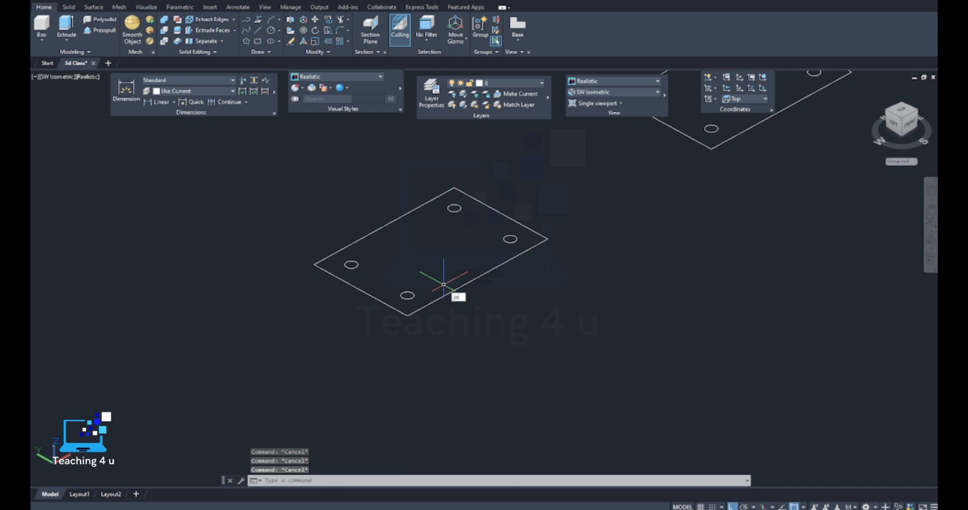
{"action": "type", "text": "join"}
{"action": "key", "text": "Return"}
{"action": "left_click", "coordinate": [529, 155]}
{"action": "left_click", "coordinate": [216, 392]}
{"action": "key", "text": "Return"}
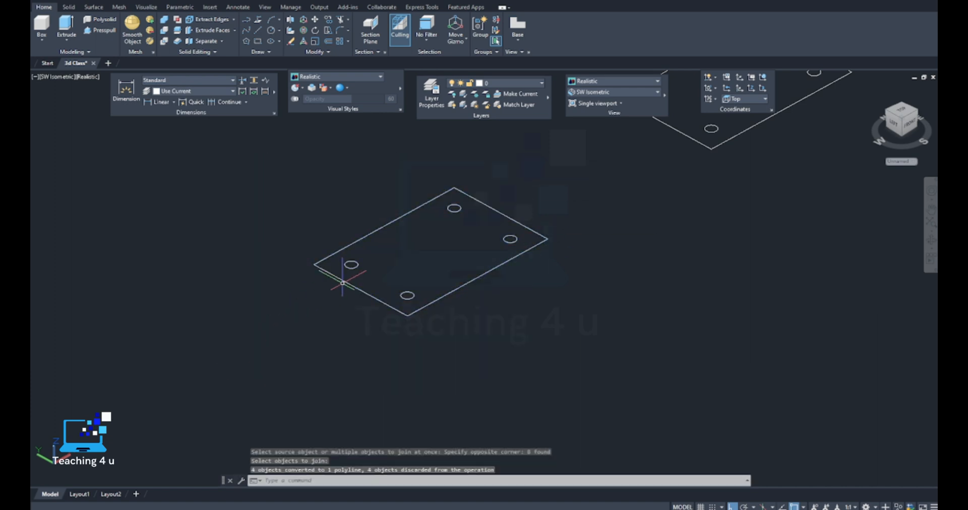
{"action": "left_click", "coordinate": [342, 278]}
{"action": "middle_click_drag", "start_coordinate": [371, 267], "coordinate": [323, 348]}
{"action": "key", "text": "Escape"}
{"action": "key", "text": "Escape"}
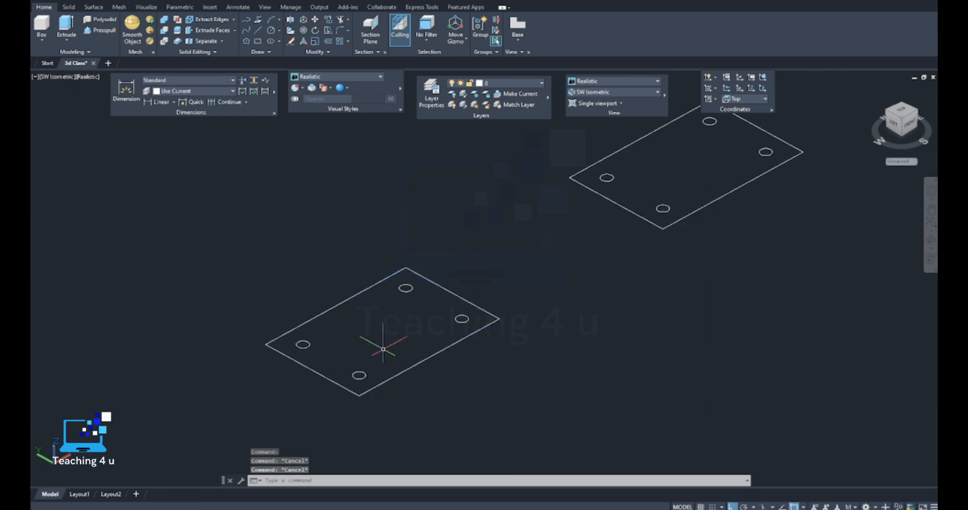
Extrude the joined outline of the original plate profile 20 downward as a solid
{"action": "type", "text": "ext"}
{"action": "key", "text": "Return"}
{"action": "left_click", "coordinate": [331, 368]}
{"action": "left_click", "coordinate": [313, 389]}
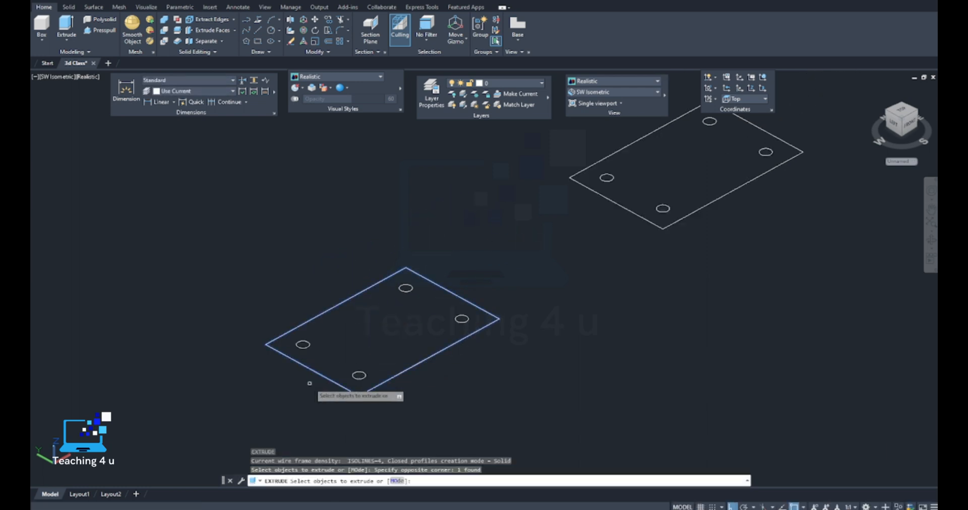
{"action": "key", "text": "Return"}
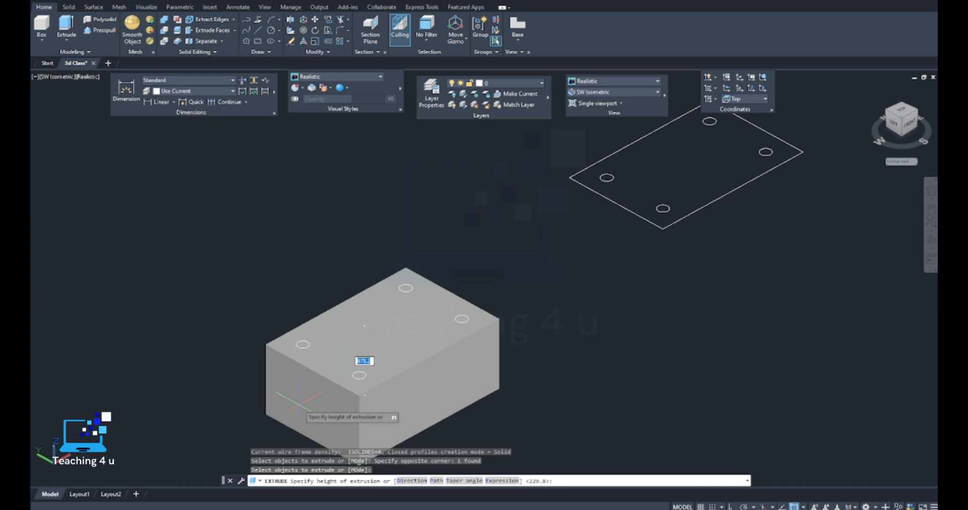
{"action": "key", "text": "Return"}
Extrude the four corner circles about 546 upward, leaving the plate solid out of the selection
{"action": "scroll", "coordinate": [300, 405], "scroll_direction": "up", "scroll_amount": 2}
{"action": "type", "text": "ext"}
{"action": "key", "text": "Return"}
{"action": "scroll", "coordinate": [323, 372], "scroll_direction": "down", "scroll_amount": 4}
{"action": "left_click", "coordinate": [447, 279]}
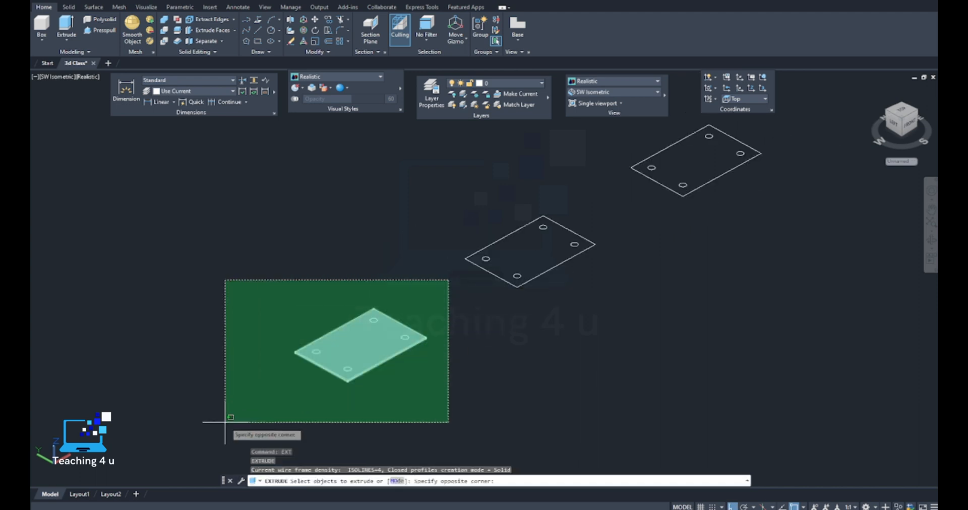
{"action": "left_click", "coordinate": [225, 422]}
{"action": "scroll", "coordinate": [338, 363], "scroll_direction": "up", "scroll_amount": 3}
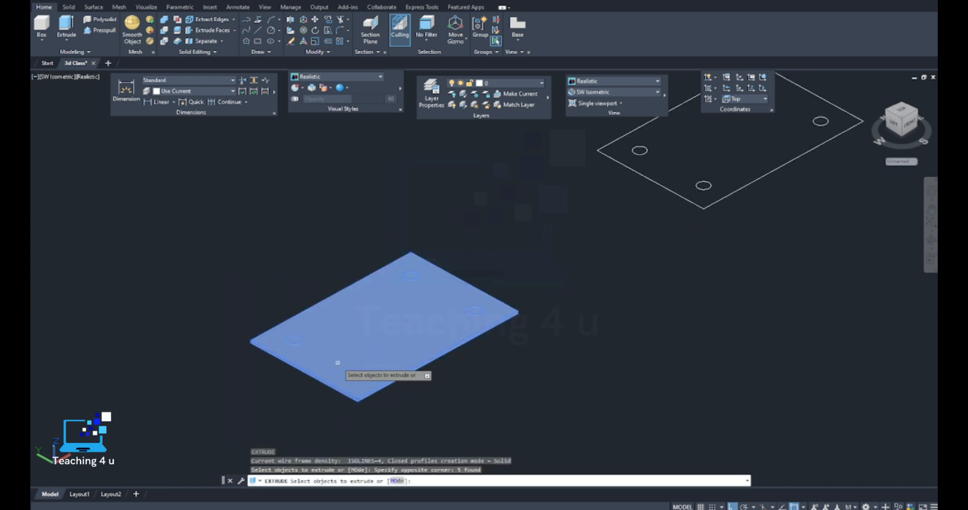
{"action": "left_click", "coordinate": [442, 382]}
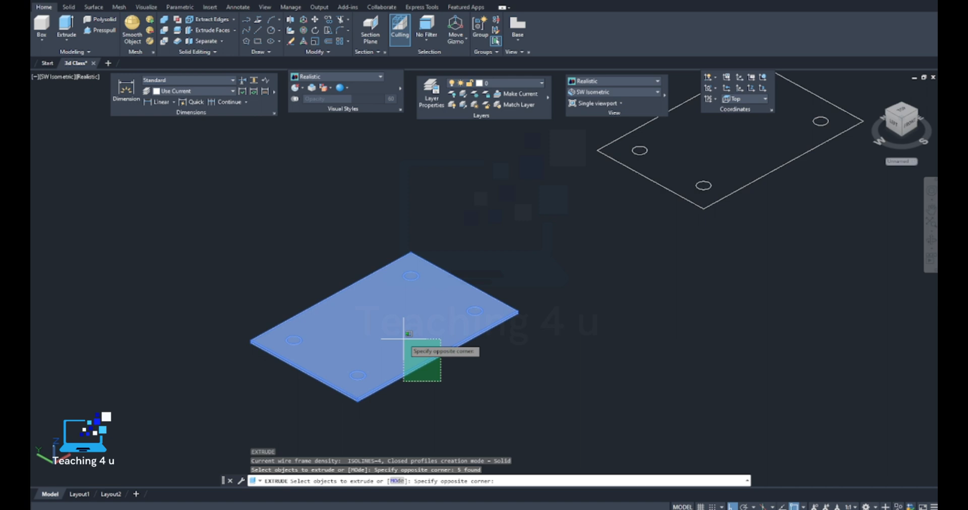
{"action": "left_click", "coordinate": [404, 338], "text": "shift"}
{"action": "key", "text": "Return"}
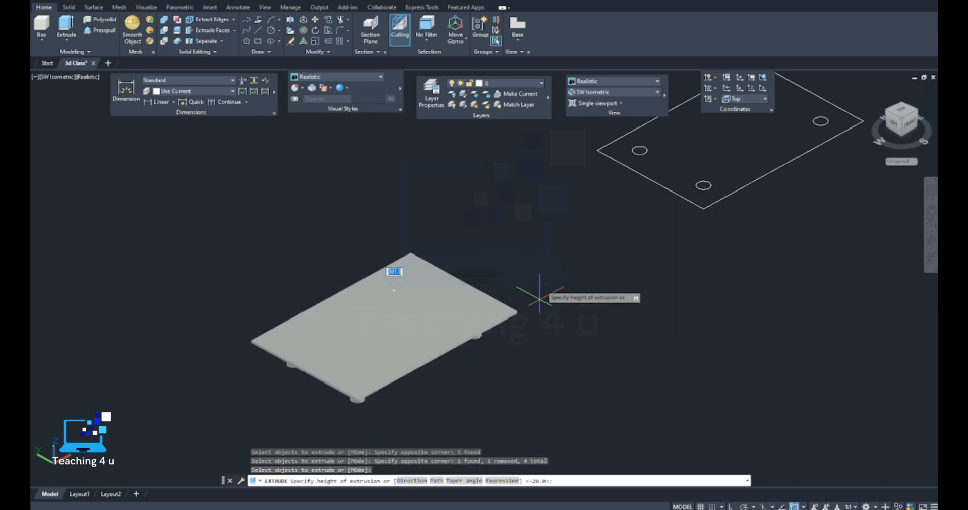
{"action": "left_click", "coordinate": [532, 208]}
Move the four cylinders about 225 down along Z so that they pass through the plate
{"action": "type", "text": "m"}
{"action": "key", "text": "Return"}
{"action": "left_click", "coordinate": [474, 252]}
{"action": "left_click", "coordinate": [413, 225]}
{"action": "left_click", "coordinate": [296, 282]}
{"action": "left_click", "coordinate": [356, 323]}
{"action": "key", "text": "Return"}
{"action": "key", "text": "Return"}
{"action": "left_click", "coordinate": [615, 294]}
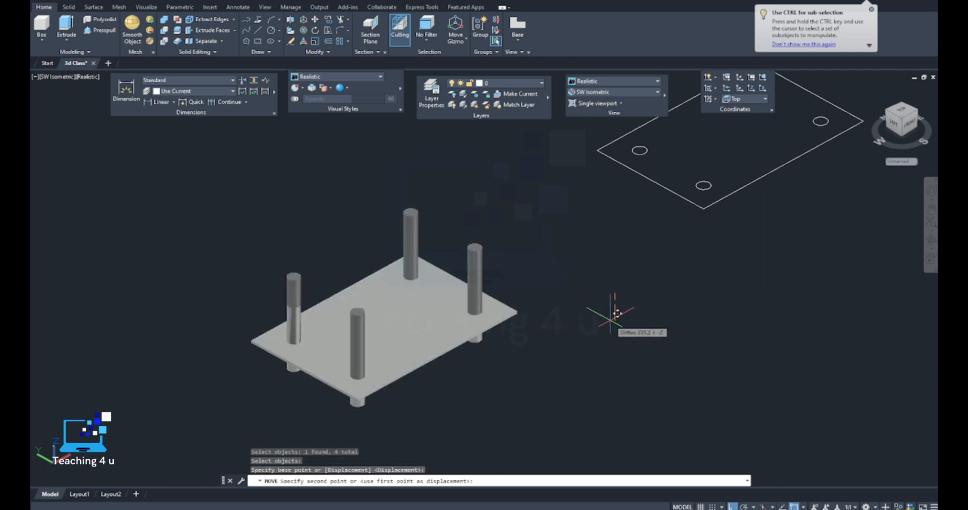
{"action": "left_click", "coordinate": [614, 322]}
Subtract the four cylinders from the plate to cut its corner holes
{"action": "type", "text": "su"}
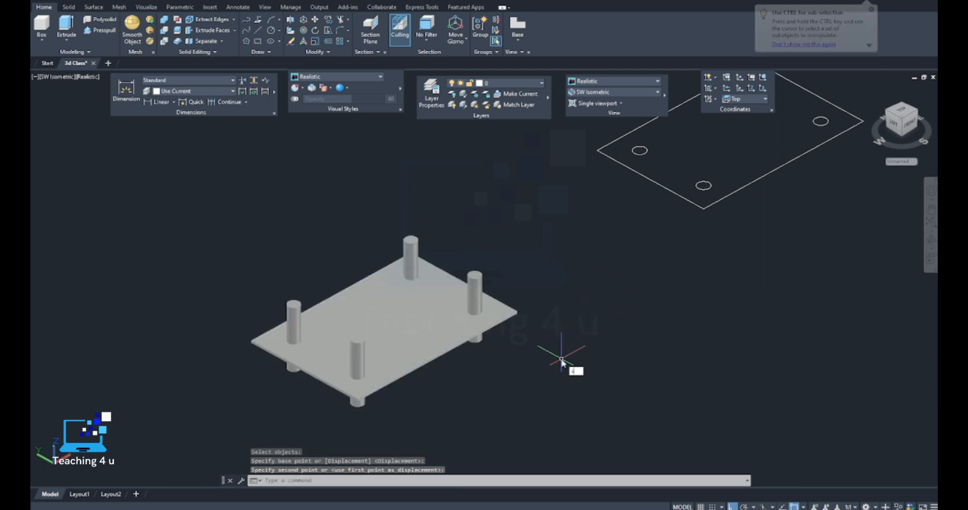
{"action": "key", "text": "Return"}
{"action": "left_click", "coordinate": [424, 343]}
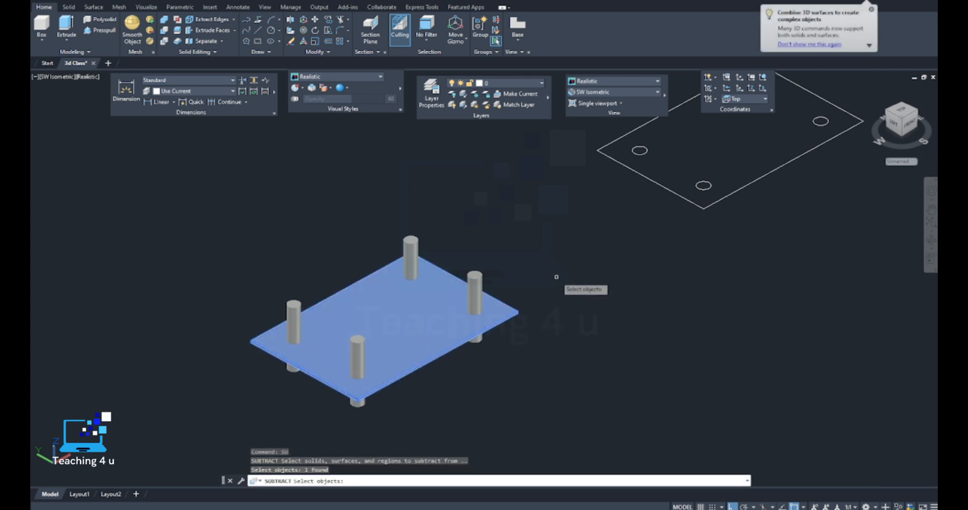
{"action": "key", "text": "Return"}
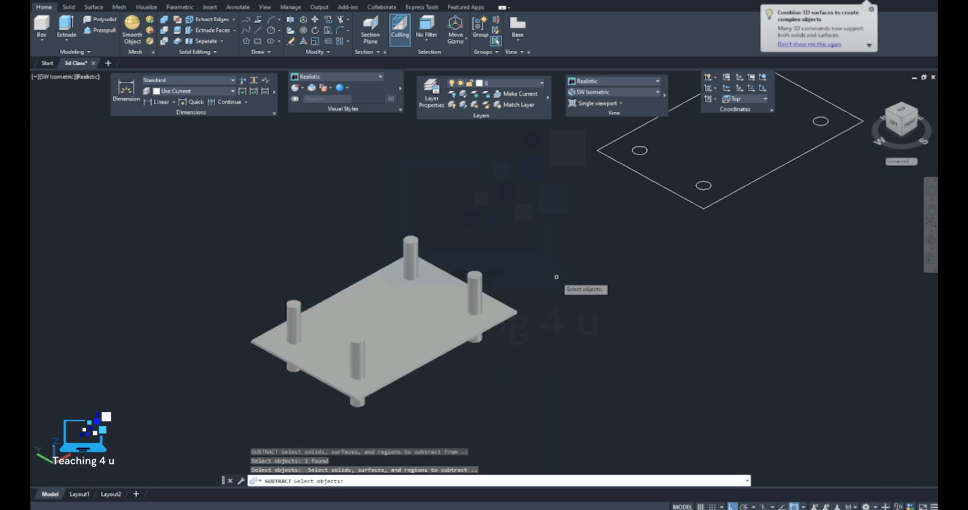
{"action": "left_click", "coordinate": [530, 201]}
{"action": "left_click", "coordinate": [194, 430]}
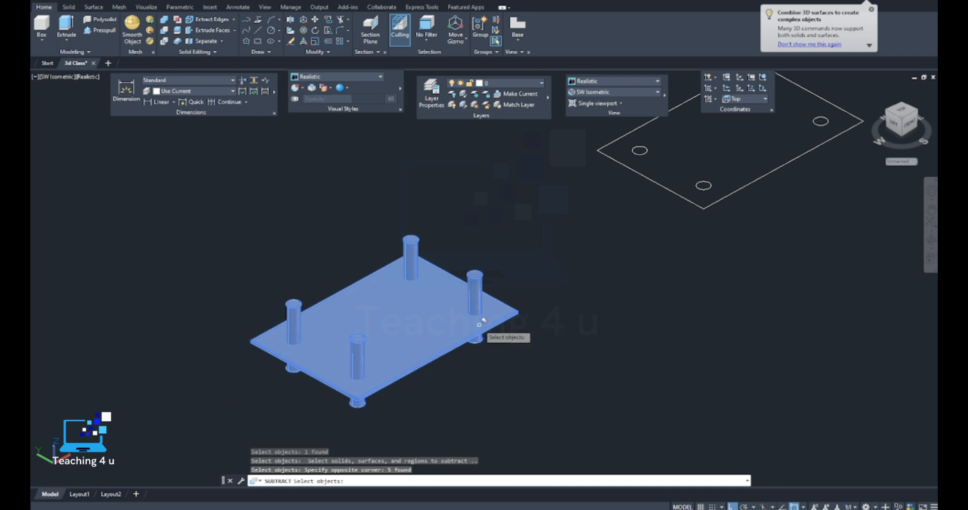
{"action": "left_click", "coordinate": [444, 347], "text": "shift"}
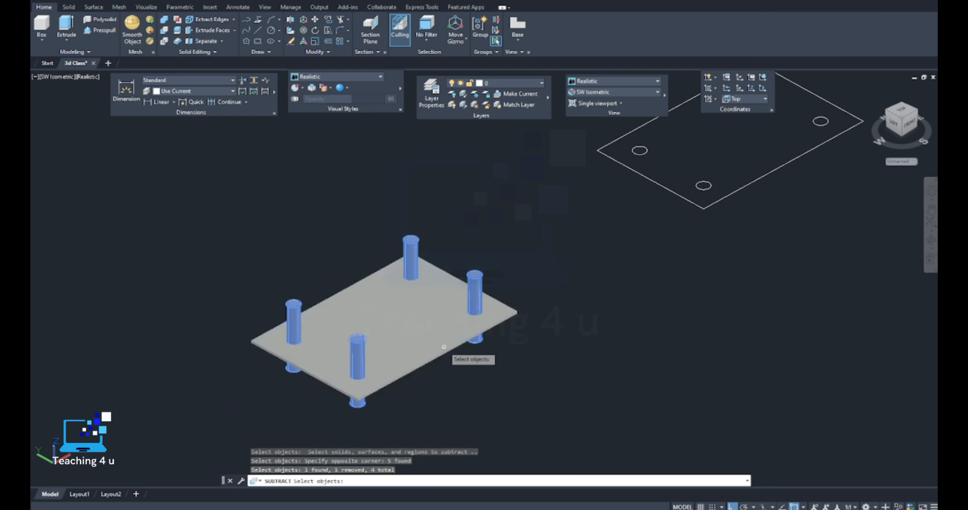
{"action": "key", "text": "Return"}
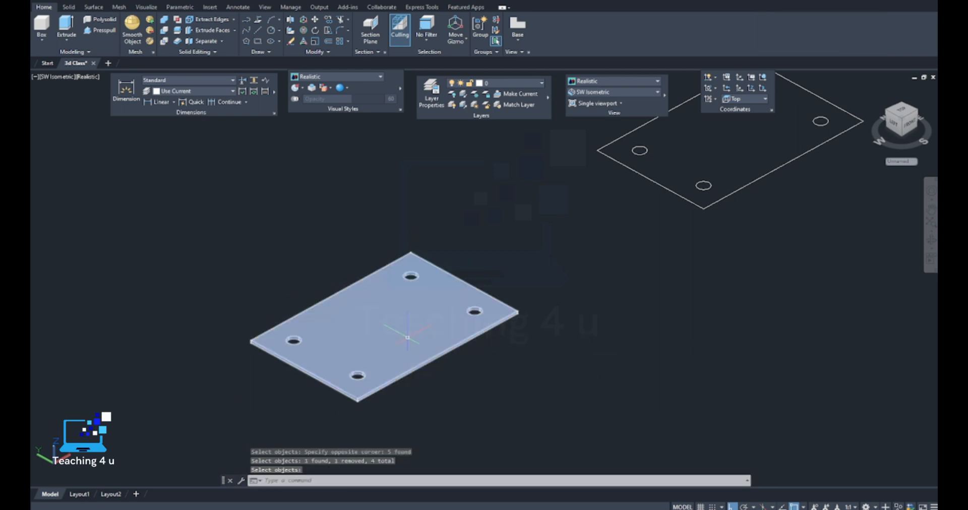
Convert the outline and four circles of the profile nearest the drilled plate into regions
{"action": "scroll", "coordinate": [406, 337], "scroll_direction": "down", "scroll_amount": 7}
{"action": "middle_click_drag", "start_coordinate": [427, 343], "coordinate": [352, 342]}
{"action": "key", "text": "Escape"}
{"action": "scroll", "coordinate": [342, 339], "scroll_direction": "up", "scroll_amount": 3}
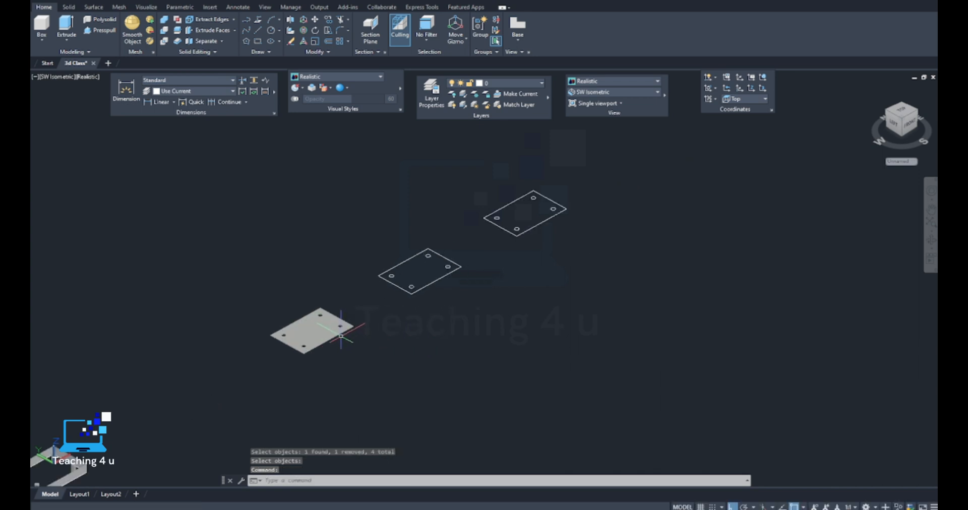
{"action": "scroll", "coordinate": [433, 286], "scroll_direction": "up", "scroll_amount": 3}
{"action": "key", "text": "Escape"}
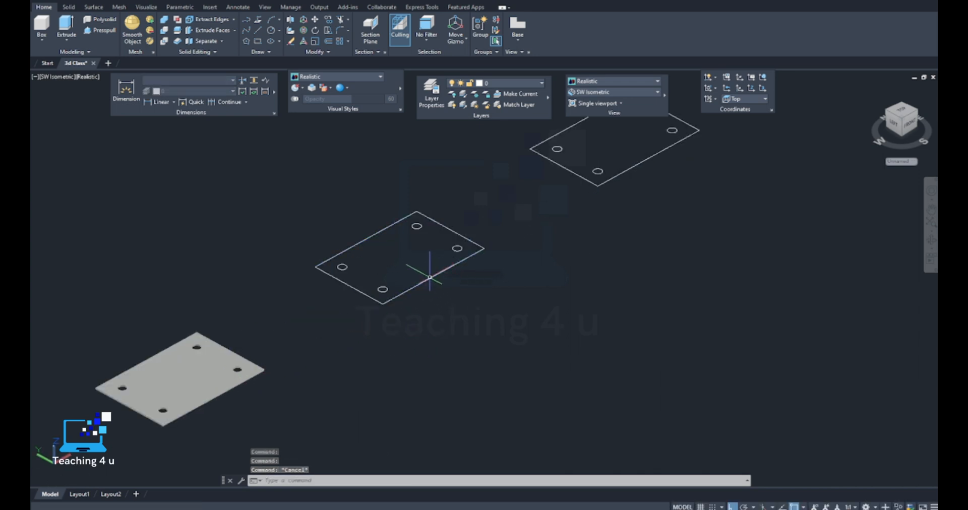
{"action": "scroll", "coordinate": [426, 283], "scroll_direction": "up", "scroll_amount": 3}
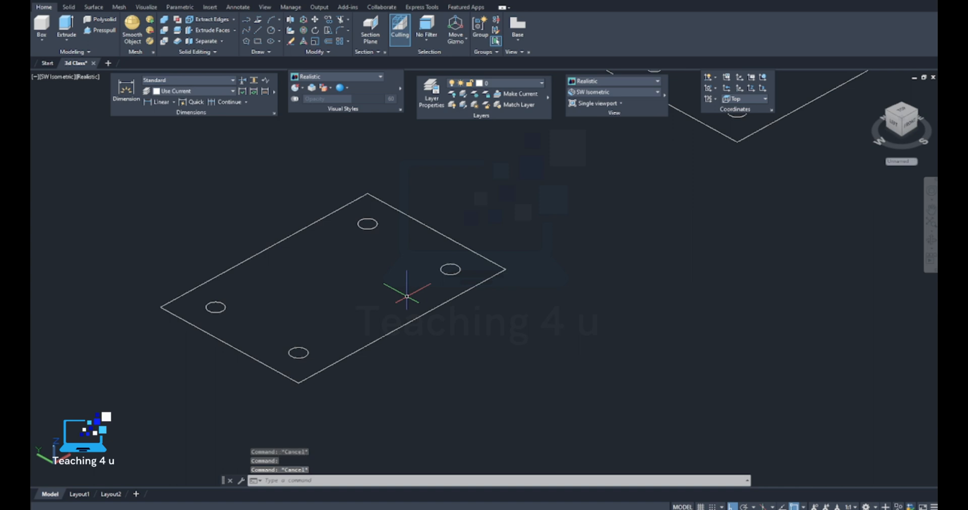
{"action": "scroll", "coordinate": [422, 309], "scroll_direction": "down", "scroll_amount": 3}
{"action": "type", "text": "REGION Select objects:"}
{"action": "key", "text": "Return"}
{"action": "left_click", "coordinate": [447, 271]}
{"action": "left_click", "coordinate": [309, 339]}
{"action": "scroll", "coordinate": [373, 309], "scroll_direction": "up", "scroll_amount": 3}
{"action": "key", "text": "Return"}
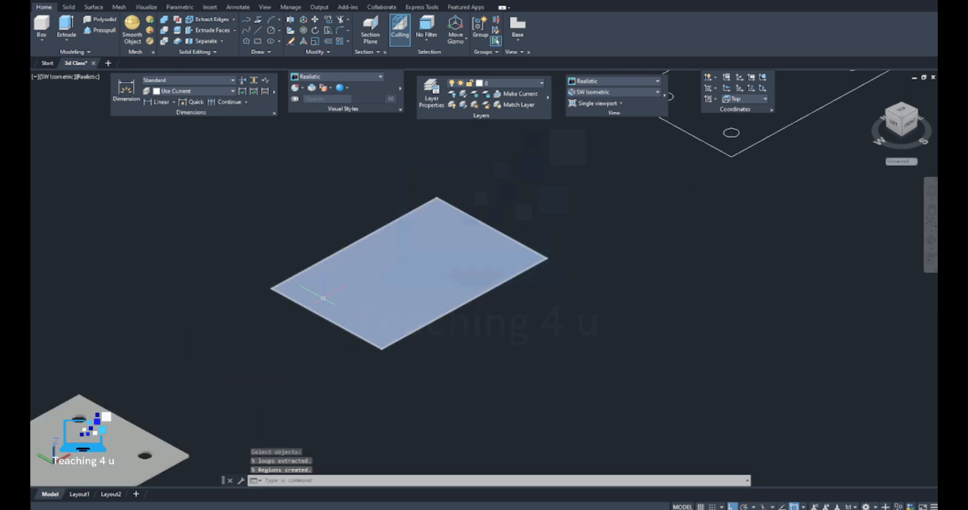
Set the visual style to 2D Wireframe and check the rectangular region by selecting it
{"action": "left_click", "coordinate": [615, 81]}
{"action": "left_click", "coordinate": [580, 97]}
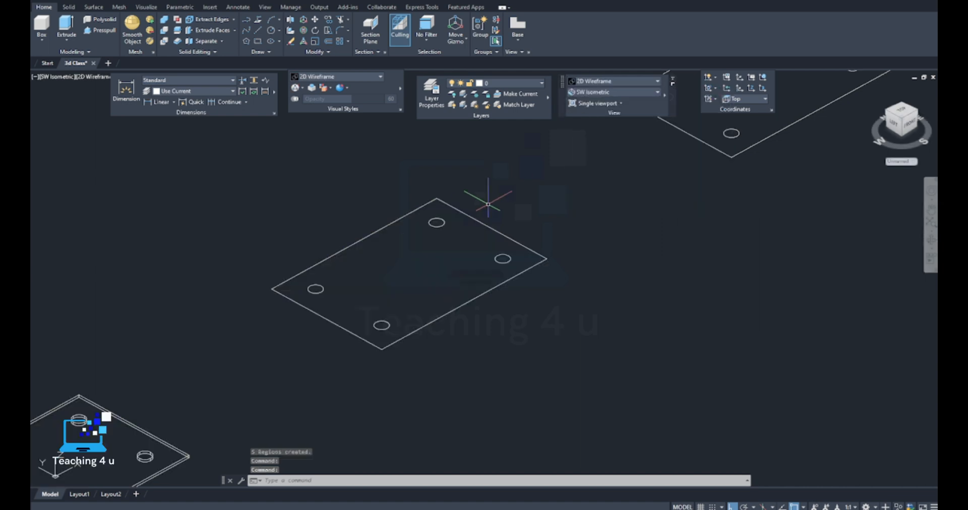
{"action": "left_click", "coordinate": [464, 215]}
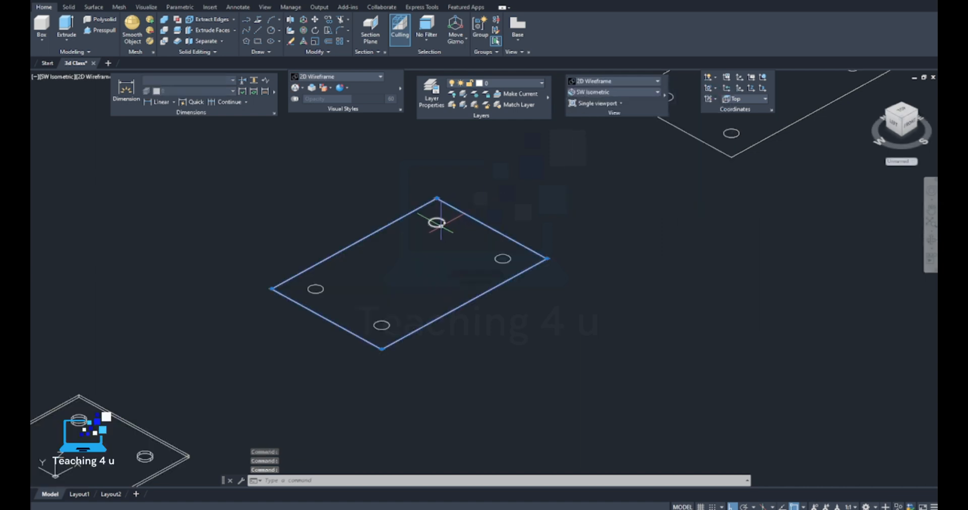
{"action": "key", "text": "Escape"}
{"action": "key", "text": "Escape"}
{"action": "key", "text": "Escape"}
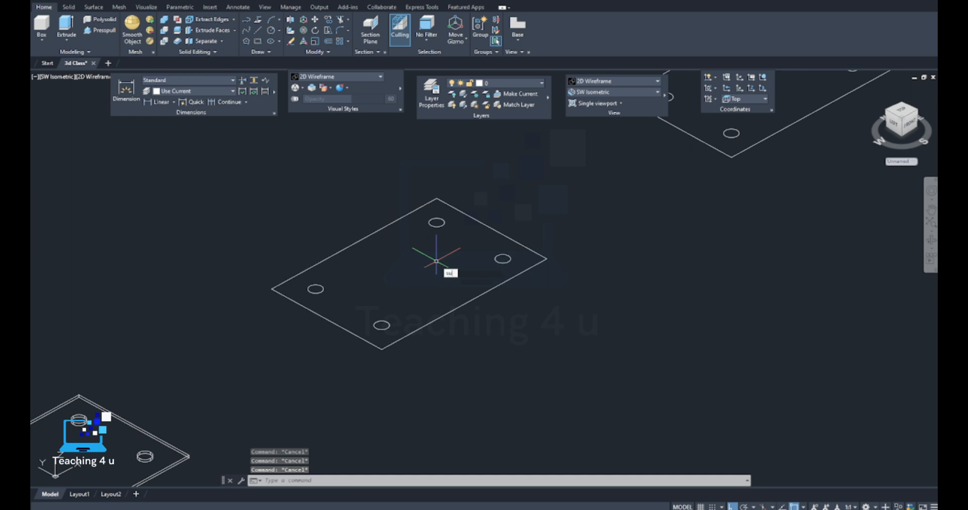
Subtract the four circular regions from the rectangular region
{"action": "key", "text": "Return"}
{"action": "left_click", "coordinate": [458, 300]}
{"action": "left_click", "coordinate": [437, 335]}
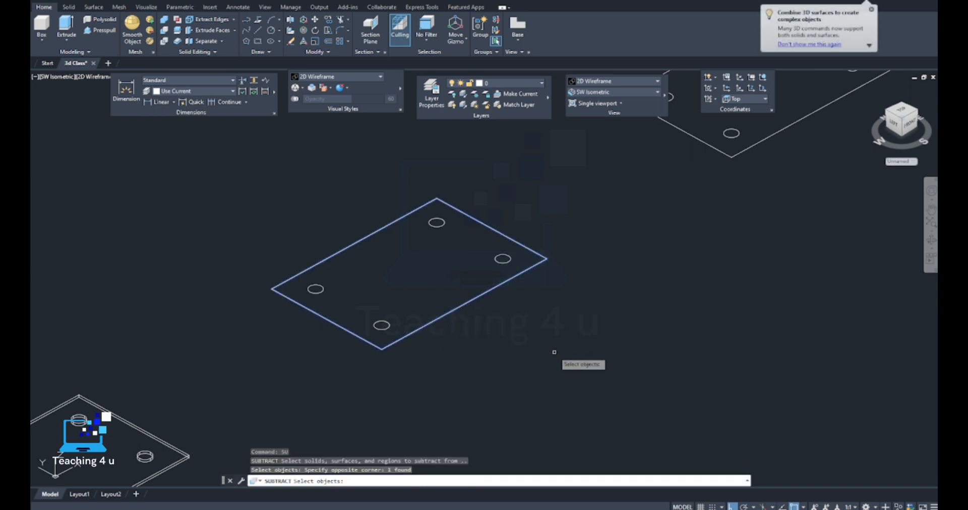
{"action": "key", "text": "Return"}
{"action": "left_click", "coordinate": [566, 150]}
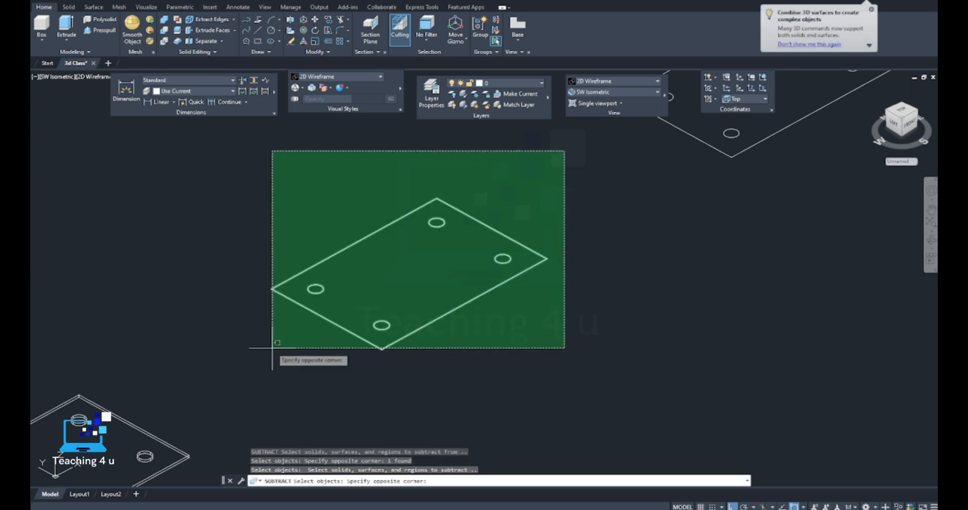
{"action": "left_click", "coordinate": [250, 370]}
{"action": "left_click", "coordinate": [401, 311], "text": "shift"}
{"action": "left_click", "coordinate": [402, 369], "text": "shift"}
{"action": "key", "text": "Return"}
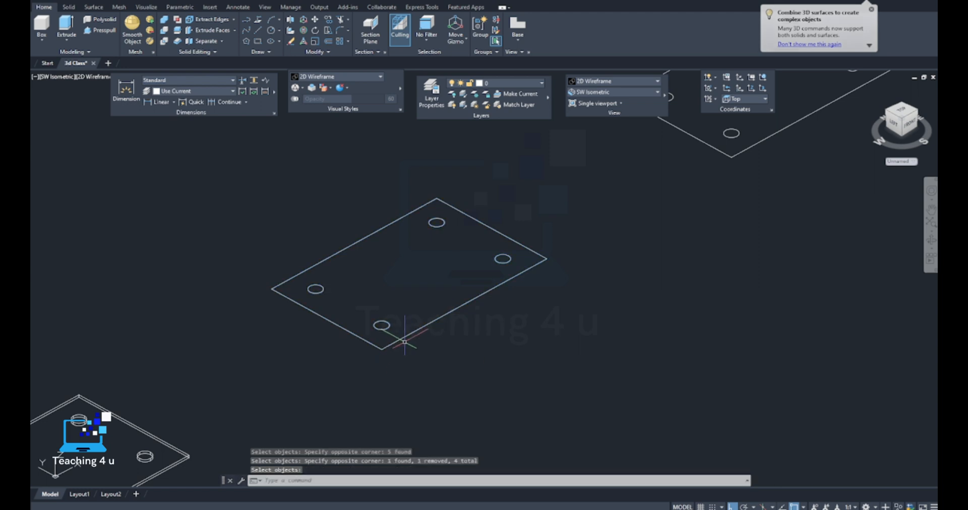
Compare how the cut region and the neighbouring unconverted profile select as objects
{"action": "left_click", "coordinate": [409, 334]}
{"action": "scroll", "coordinate": [474, 276], "scroll_direction": "down", "scroll_amount": 4}
{"action": "scroll", "coordinate": [575, 220], "scroll_direction": "up", "scroll_amount": 4}
{"action": "key", "text": "Escape"}
{"action": "left_click", "coordinate": [564, 222]}
{"action": "key", "text": "Escape"}
{"action": "left_click", "coordinate": [387, 326]}
{"action": "key", "text": "Escape"}
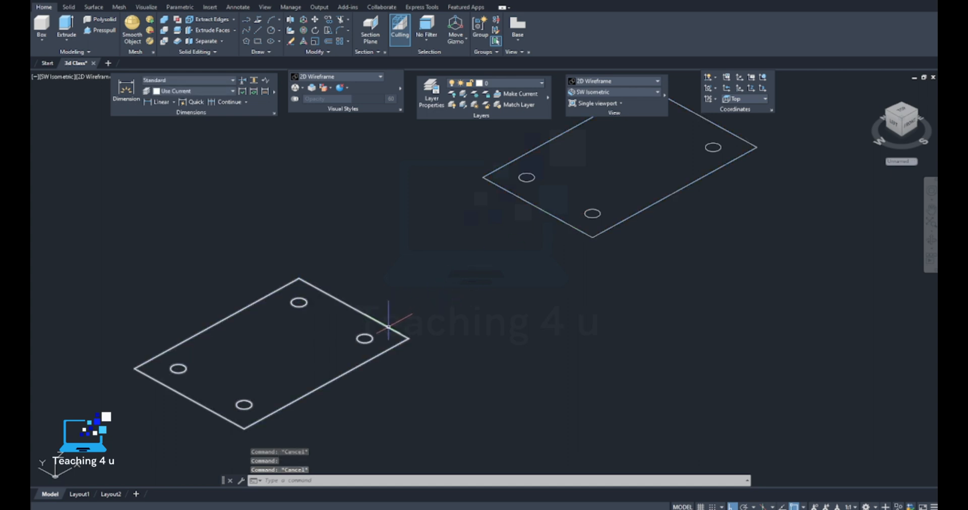
{"action": "left_click", "coordinate": [563, 221]}
{"action": "key", "text": "Escape"}
{"action": "middle_click_drag", "start_coordinate": [394, 328], "coordinate": [497, 262]}
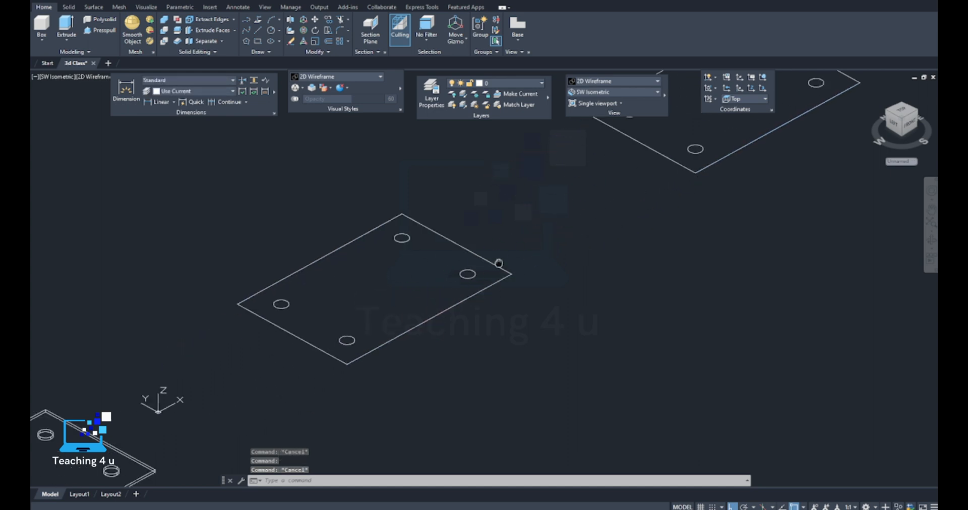
{"action": "left_click", "coordinate": [444, 310]}
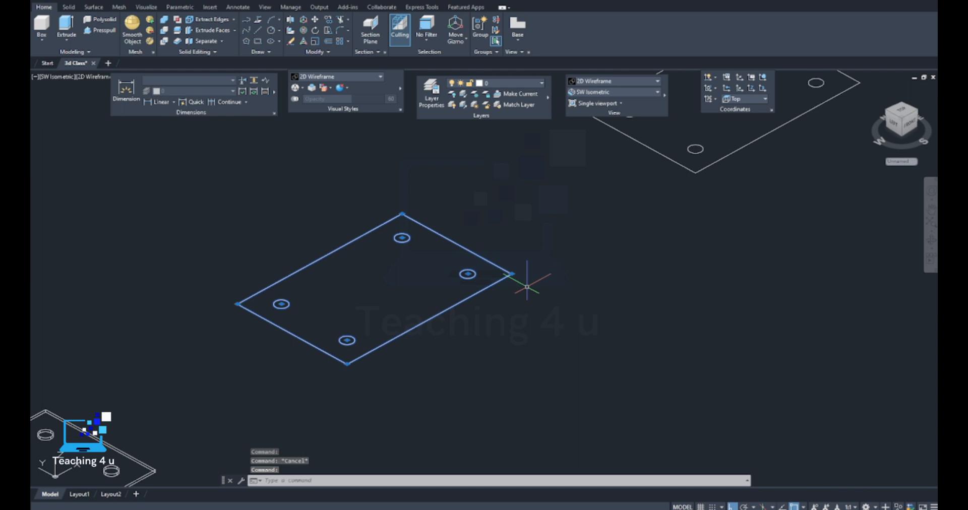
{"action": "key", "text": "Escape"}
Restore the Realistic visual style and extrude the region with its four holes 20 upward
{"action": "left_click", "coordinate": [632, 85]}
{"action": "left_click", "coordinate": [703, 101]}
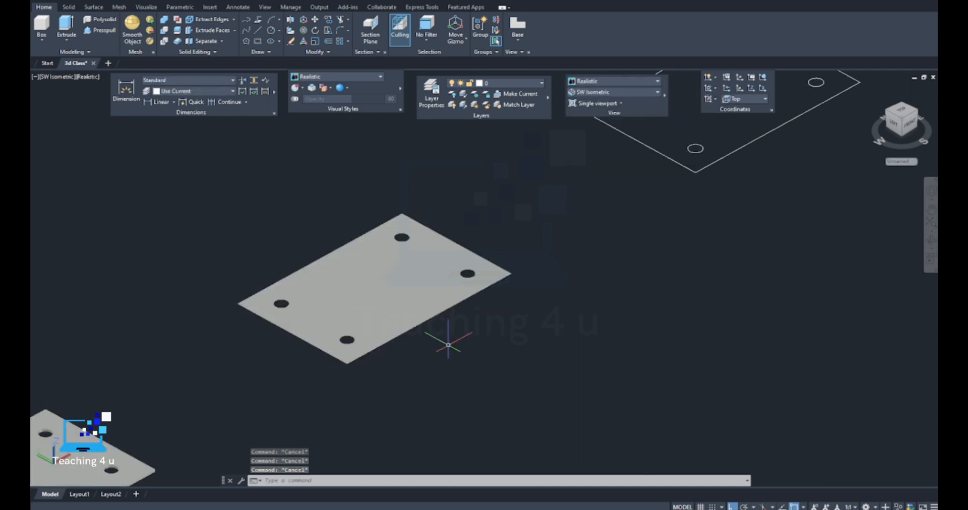
{"action": "type", "text": "ext"}
{"action": "key", "text": "Return"}
{"action": "left_click", "coordinate": [433, 317]}
{"action": "key", "text": "Return"}
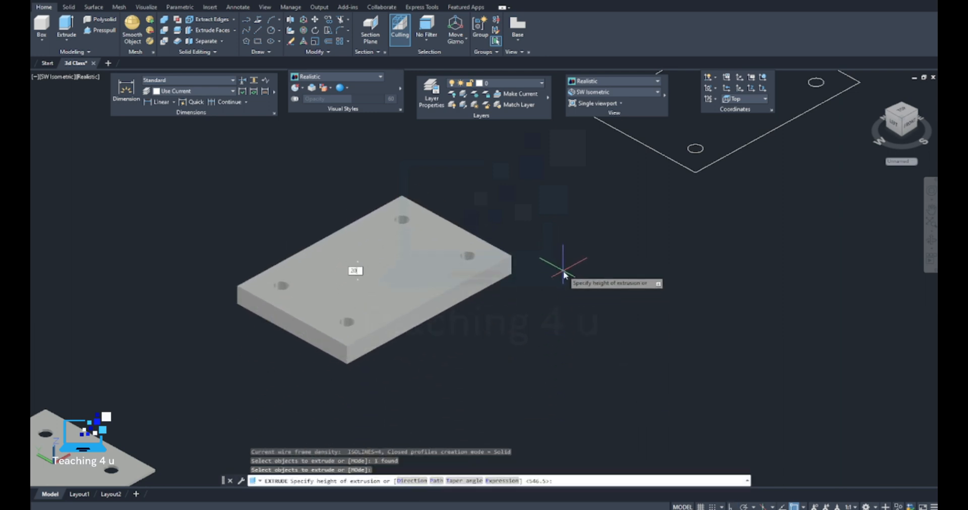
{"action": "key", "text": "Return"}
Examine the two perforated plates, selecting each to compare the solid-subtraction result with the extruded region
{"action": "middle_click_drag", "start_coordinate": [515, 307], "coordinate": [793, 240]}
{"action": "scroll", "coordinate": [709, 274], "scroll_direction": "down", "scroll_amount": 6}
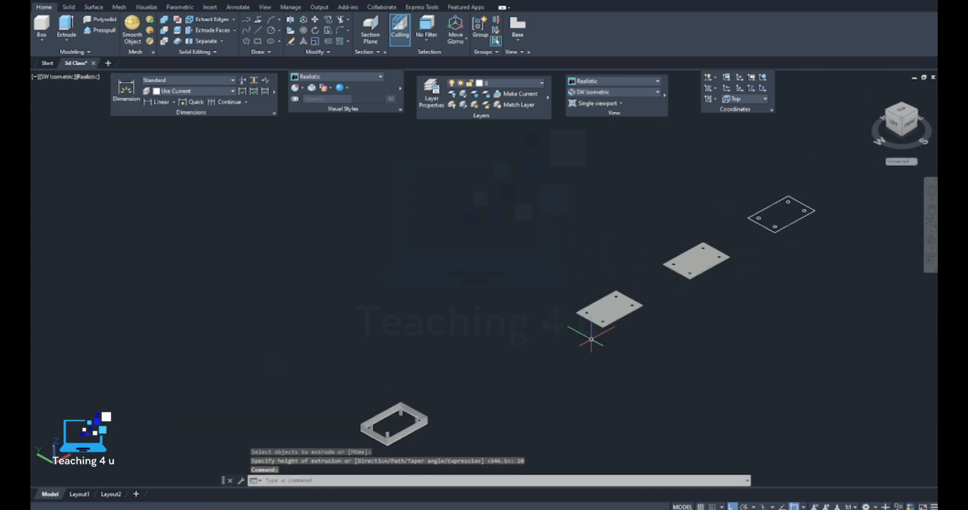
{"action": "scroll", "coordinate": [581, 334], "scroll_direction": "up", "scroll_amount": 6}
{"action": "left_click", "coordinate": [622, 288]}
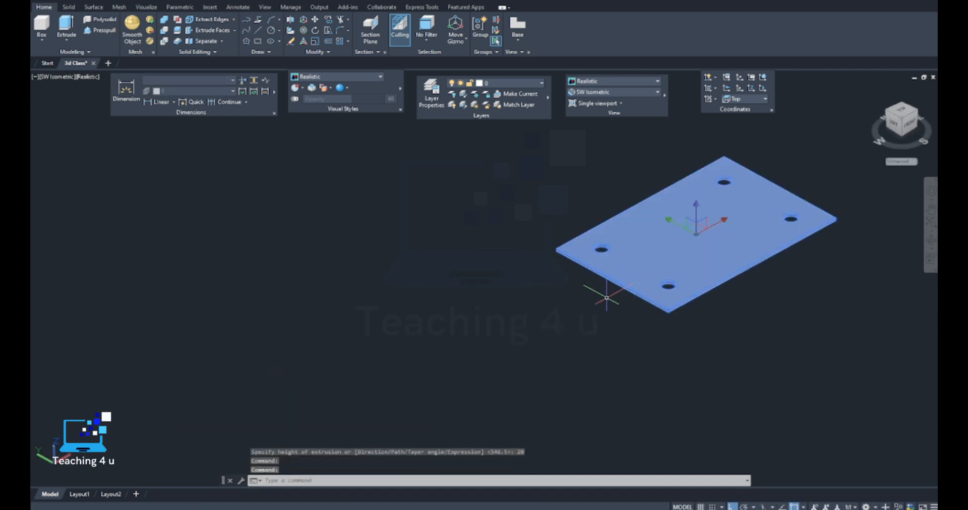
{"action": "middle_click_drag", "start_coordinate": [739, 346], "coordinate": [540, 257]}
{"action": "scroll", "coordinate": [507, 280], "scroll_direction": "down", "scroll_amount": 4}
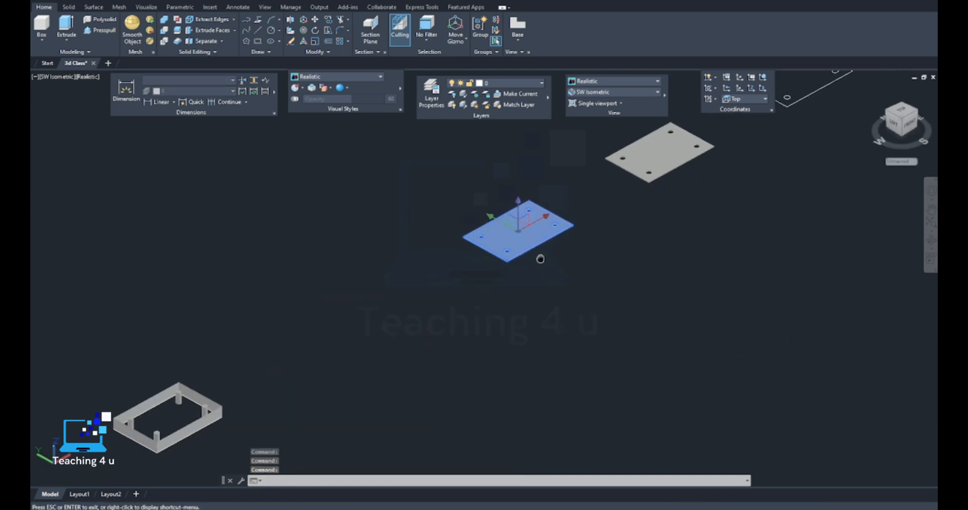
{"action": "scroll", "coordinate": [532, 246], "scroll_direction": "up", "scroll_amount": 2}
{"action": "scroll", "coordinate": [530, 244], "scroll_direction": "up", "scroll_amount": 3}
{"action": "key", "text": "Escape"}
{"action": "scroll", "coordinate": [621, 231], "scroll_direction": "down", "scroll_amount": 5}
{"action": "scroll", "coordinate": [498, 227], "scroll_direction": "up", "scroll_amount": 4}
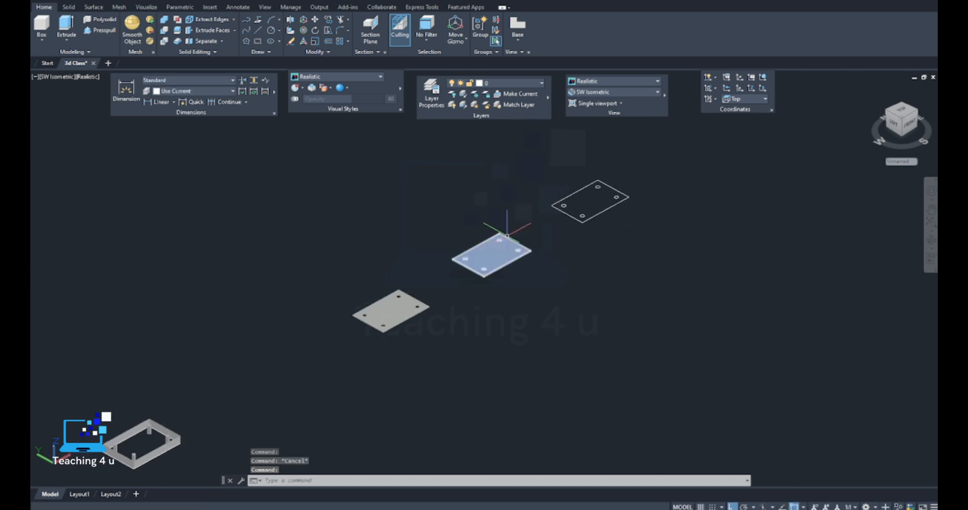
{"action": "left_click", "coordinate": [494, 284]}
{"action": "middle_click_drag", "start_coordinate": [552, 283], "coordinate": [377, 344]}
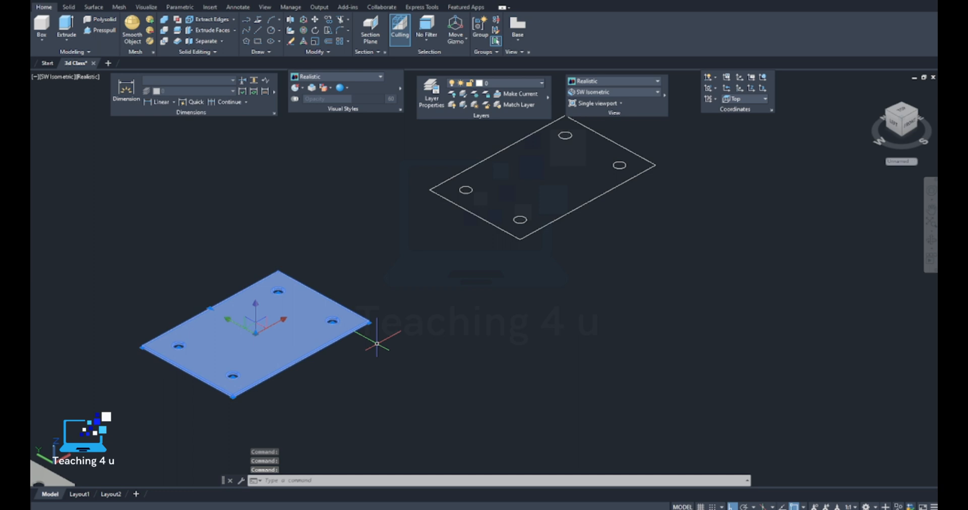
{"action": "key", "text": "Escape"}
Copy the remaining rectangle and its four corner circles to a free spot beyond it along the row of plates
{"action": "middle_click_drag", "start_coordinate": [519, 277], "coordinate": [487, 335]}
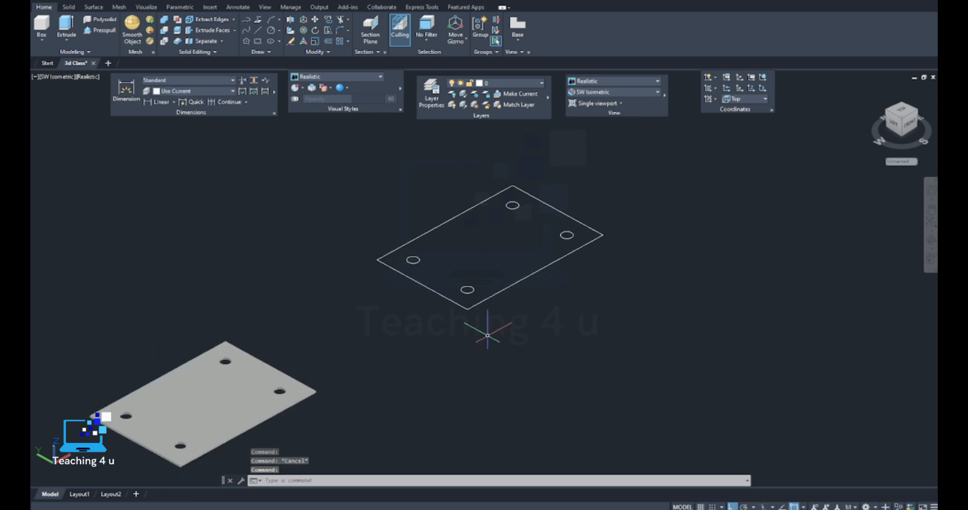
{"action": "middle_click_drag", "start_coordinate": [337, 372], "coordinate": [443, 297]}
{"action": "scroll", "coordinate": [482, 279], "scroll_direction": "down", "scroll_amount": 3}
{"action": "type", "text": "co"}
{"action": "key", "text": "space"}
{"action": "left_click", "coordinate": [552, 200]}
{"action": "left_click", "coordinate": [411, 303]}
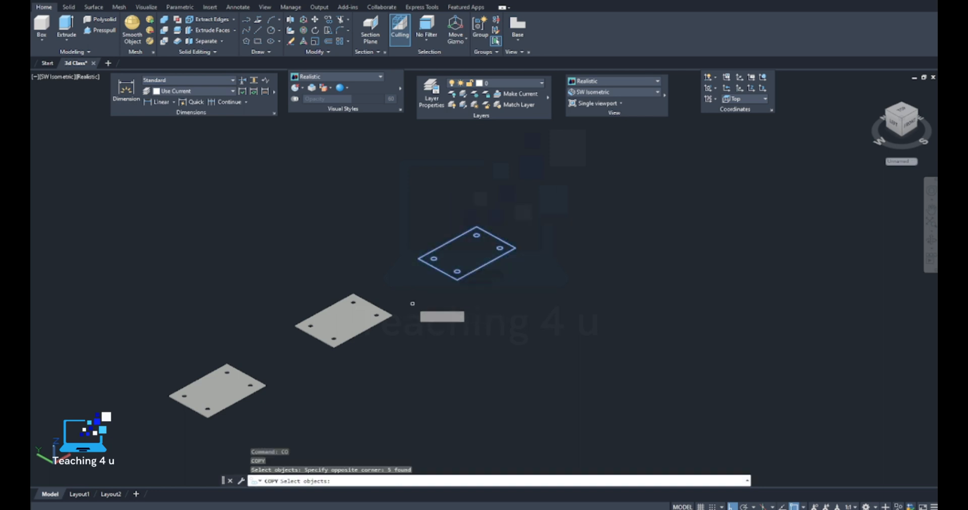
{"action": "key", "text": "space"}
{"action": "left_click", "coordinate": [459, 351]}
{"action": "left_click", "coordinate": [608, 278]}
{"action": "key", "text": "space"}
{"action": "middle_click_drag", "start_coordinate": [534, 275], "coordinate": [438, 302]}
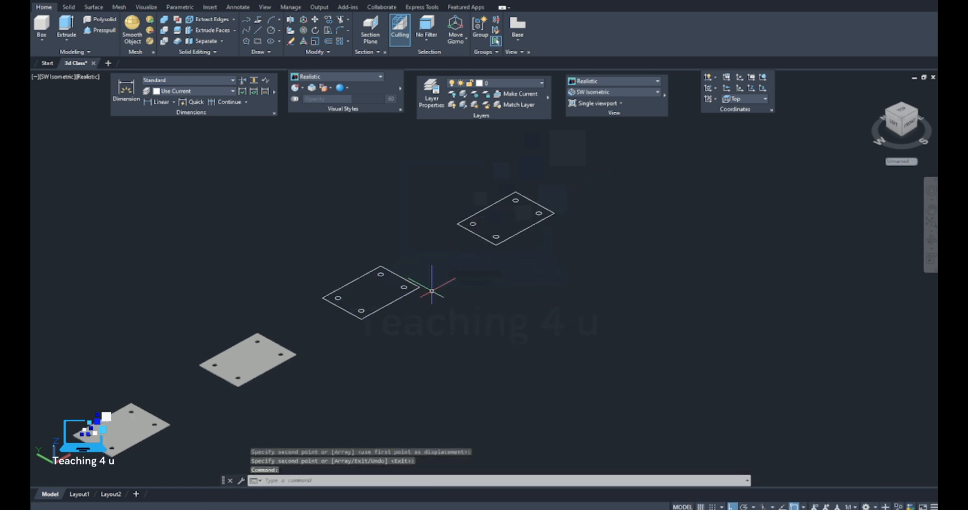
Explode the original profile's rectangle into separate lines and select one edge to check it
{"action": "scroll", "coordinate": [370, 300], "scroll_direction": "up", "scroll_amount": 3}
{"action": "type", "text": "x"}
{"action": "key", "text": "space"}
{"action": "left_click", "coordinate": [360, 301]}
{"action": "left_click", "coordinate": [345, 332]}
{"action": "key", "text": "space"}
{"action": "scroll", "coordinate": [345, 332], "scroll_direction": "up", "scroll_amount": 4}
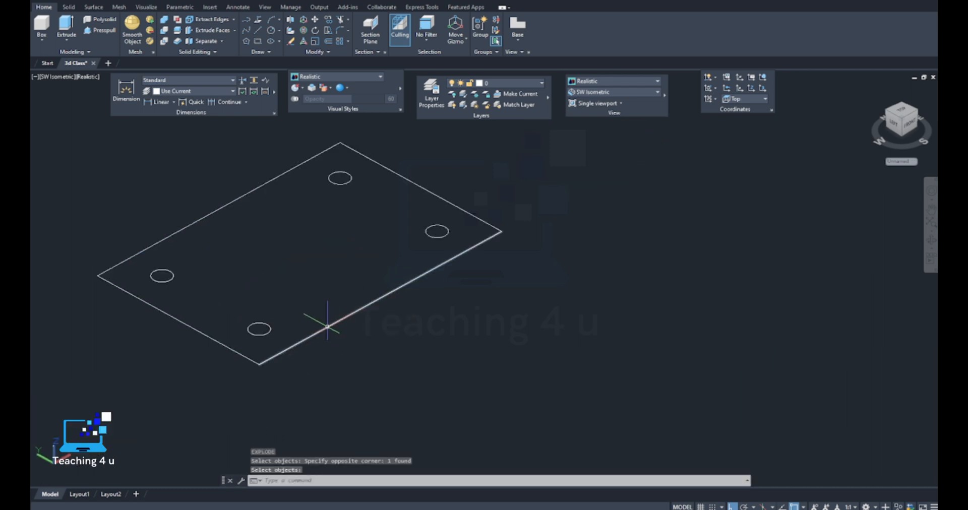
{"action": "left_click", "coordinate": [329, 326]}
{"action": "key", "text": "Escape"}
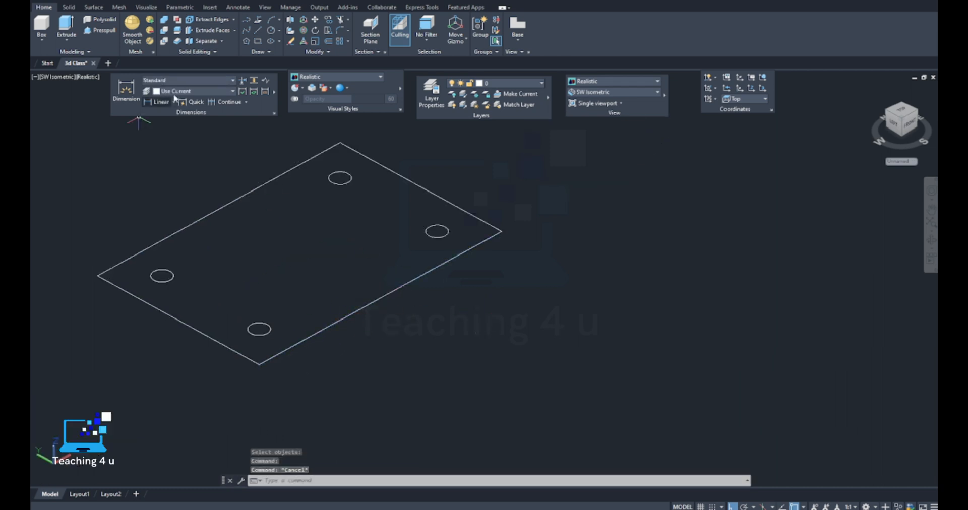
Try Presspull on one long edge of the exploded rectangle and cancel the extrusion
{"action": "left_click", "coordinate": [95, 31]}
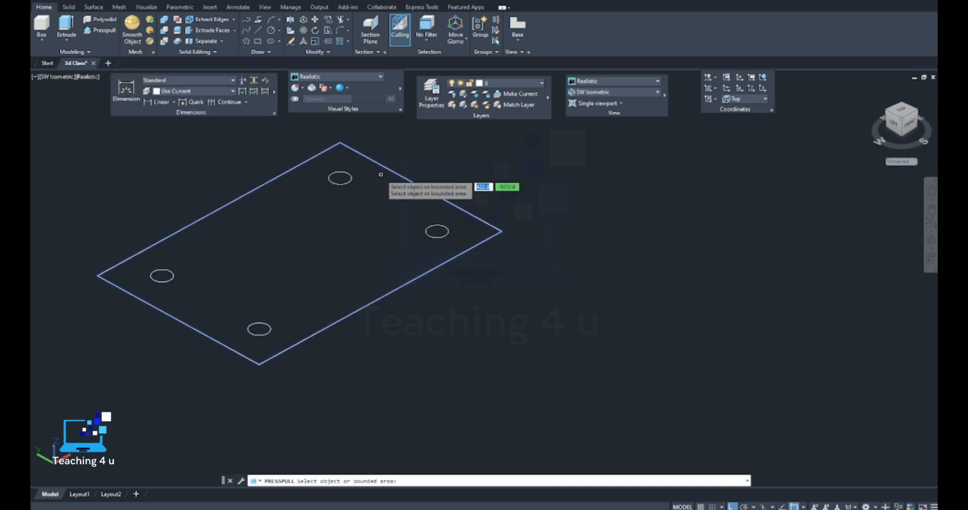
{"action": "scroll", "coordinate": [378, 180], "scroll_direction": "down", "scroll_amount": 4}
{"action": "scroll", "coordinate": [353, 206], "scroll_direction": "up", "scroll_amount": 6}
{"action": "middle_click_drag", "start_coordinate": [361, 196], "coordinate": [397, 339]}
{"action": "middle_click_drag", "start_coordinate": [434, 310], "coordinate": [465, 352]}
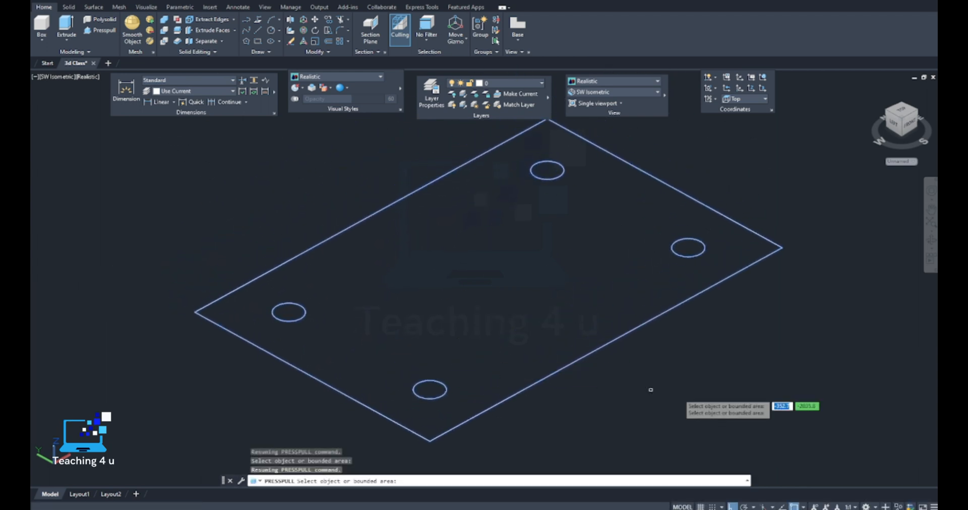
{"action": "left_click", "coordinate": [771, 253]}
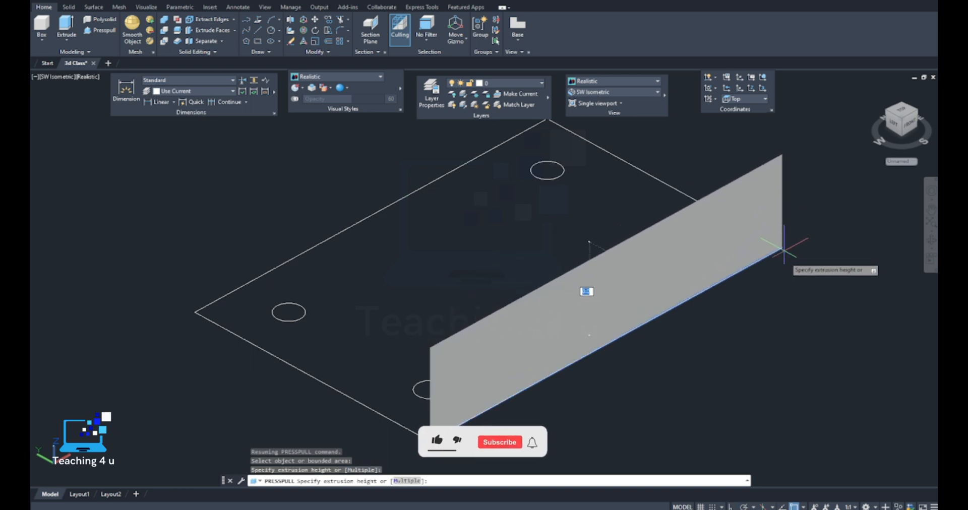
{"action": "key", "text": "Escape"}
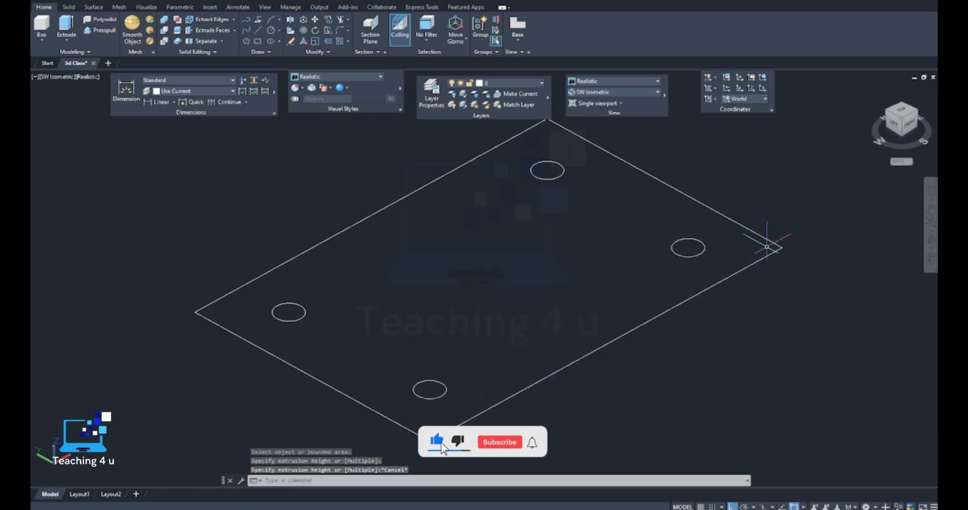
Try Presspull on one of the profile's corner circles and cancel the extrusion
{"action": "key", "text": "space"}
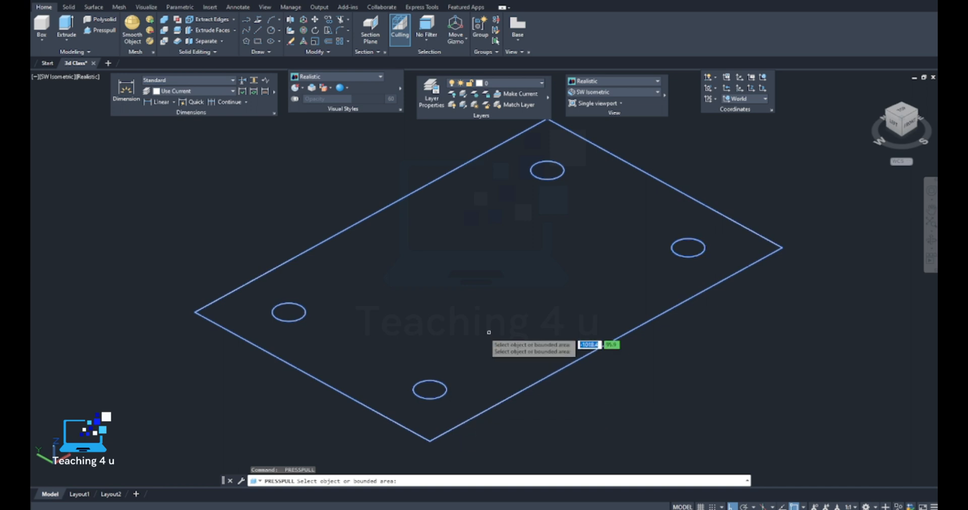
{"action": "left_click", "coordinate": [290, 321]}
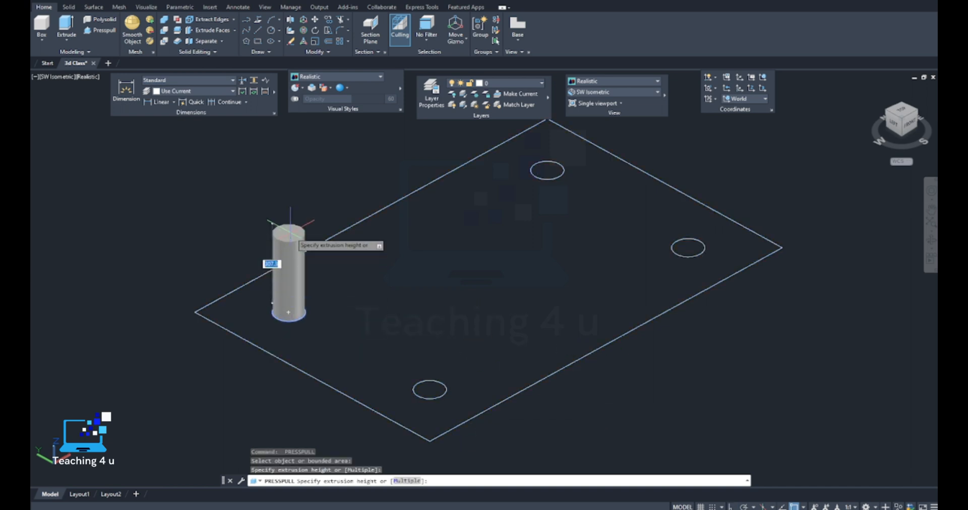
{"action": "key", "text": "Escape"}
{"action": "key", "text": "space"}
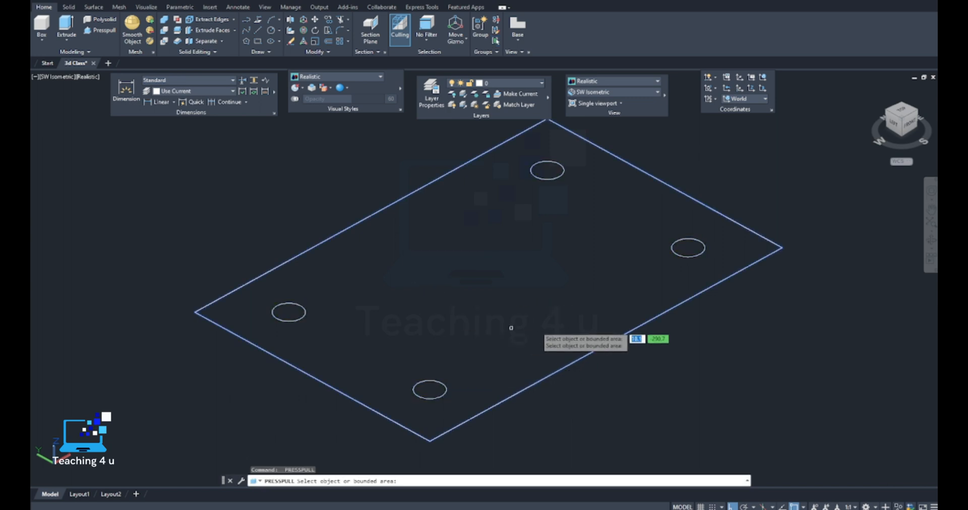
{"action": "key", "text": "Escape"}
{"action": "key", "text": "Escape"}
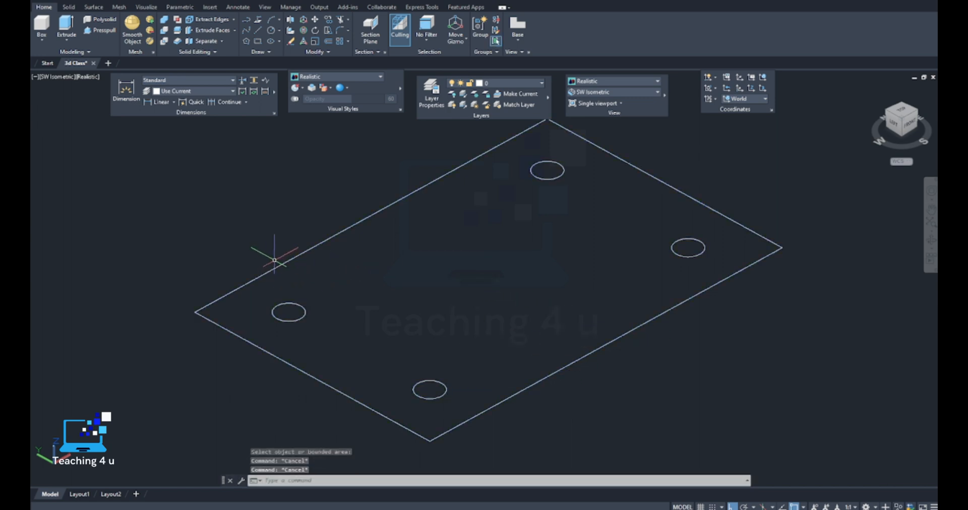
Presspull the bounded area between the exploded rectangle and its four circles to a height of 20
{"action": "key", "text": "space"}
{"action": "scroll", "coordinate": [701, 255], "scroll_direction": "up", "scroll_amount": 2}
{"action": "scroll", "coordinate": [736, 227], "scroll_direction": "down", "scroll_amount": 4}
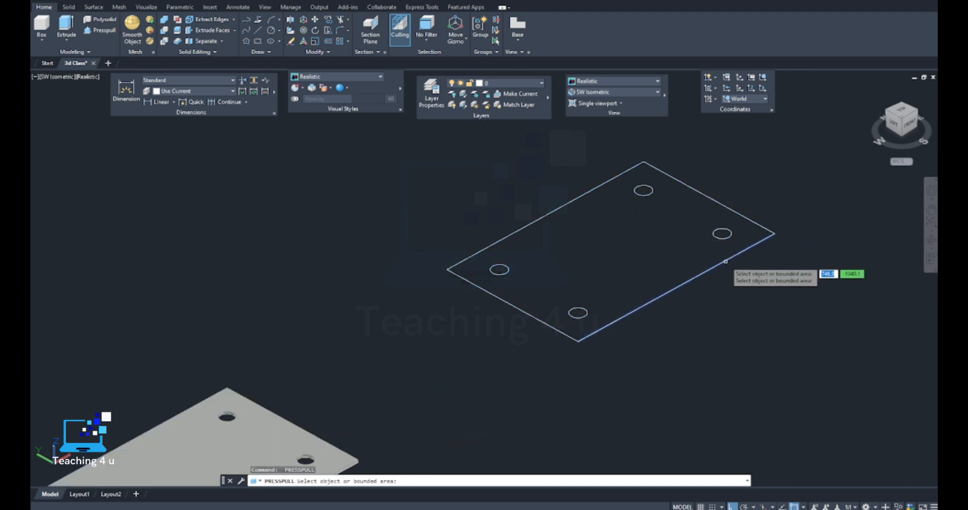
{"action": "left_click", "coordinate": [652, 242]}
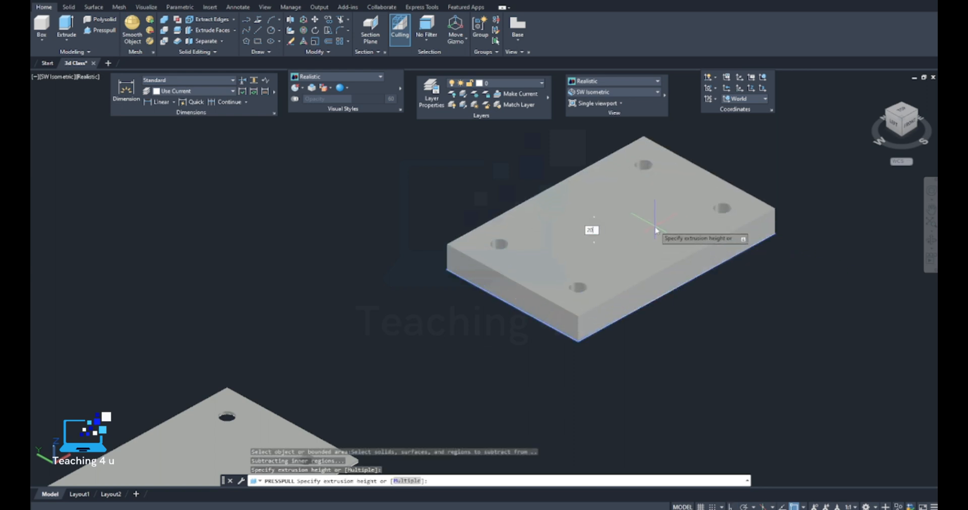
{"action": "type", "text": "20"}
{"action": "key", "text": "Return"}
{"action": "scroll", "coordinate": [752, 305], "scroll_direction": "down", "scroll_amount": 2}
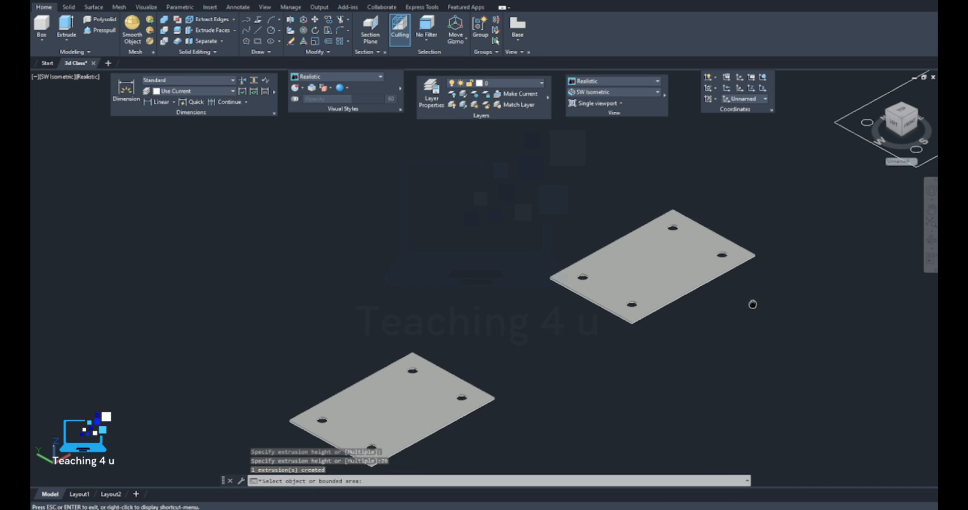
{"action": "middle_click_drag", "start_coordinate": [752, 305], "coordinate": [648, 294]}
{"action": "key", "text": "Escape"}
{"action": "right_click", "coordinate": [667, 304]}
{"action": "key", "text": "Escape"}
{"action": "key", "text": "Escape"}
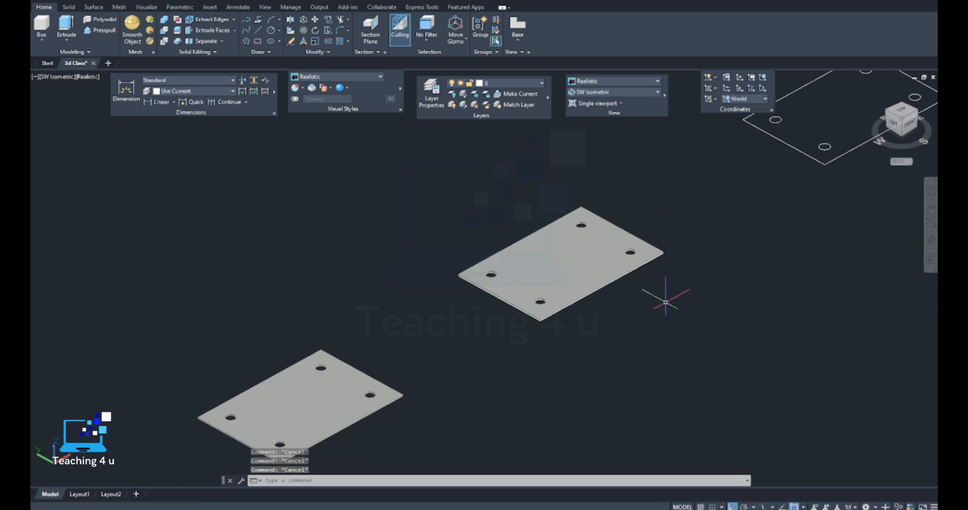
Move the press-pulled plate off its source profile into the free space beside it
{"action": "left_click", "coordinate": [588, 259]}
{"action": "key", "text": "Return"}
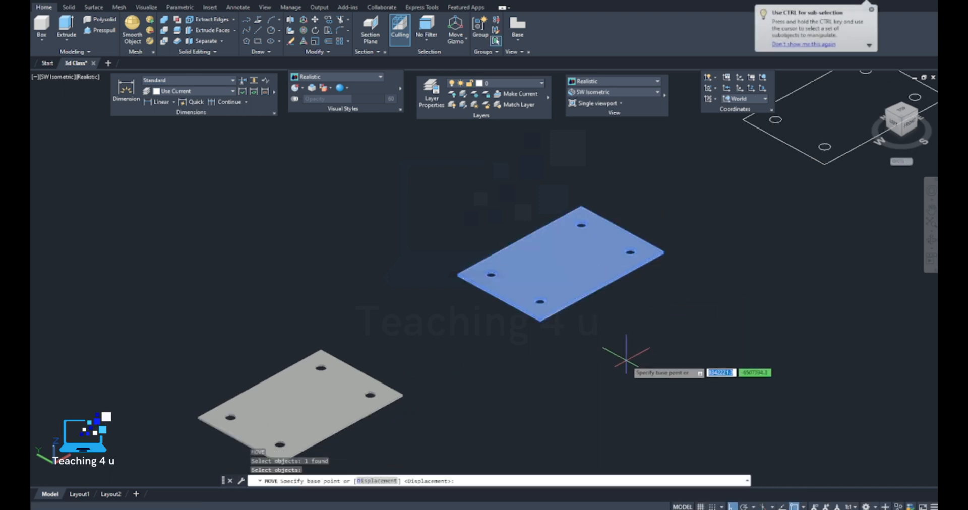
{"action": "left_click", "coordinate": [627, 361]}
{"action": "left_click", "coordinate": [751, 416]}
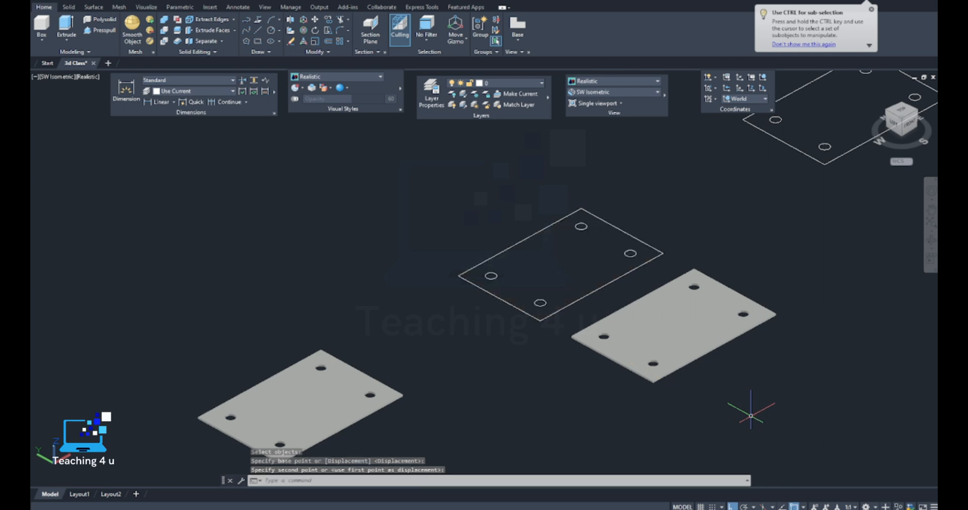
Examine the moved plate as a single perforated solid next to its intact source profile
{"action": "scroll", "coordinate": [614, 352], "scroll_direction": "up", "scroll_amount": 5}
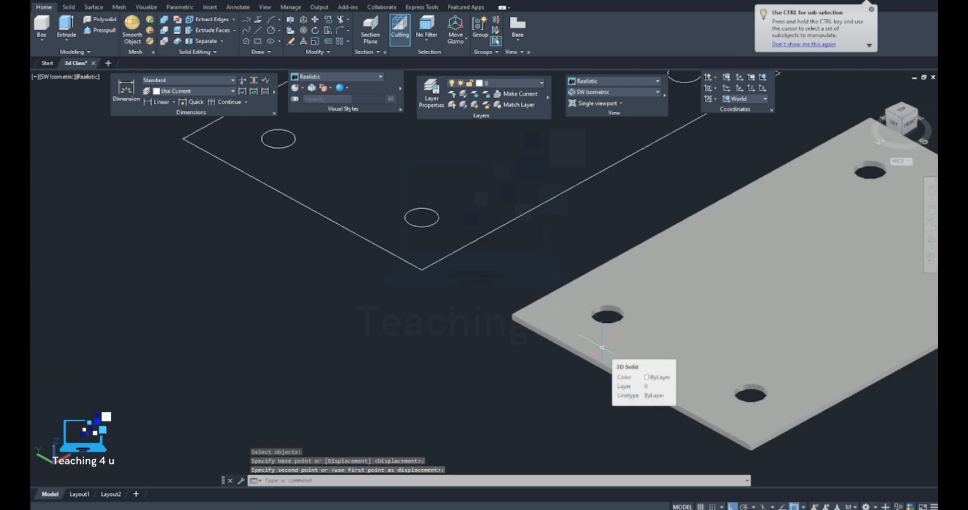
{"action": "left_click", "coordinate": [601, 348]}
{"action": "scroll", "coordinate": [601, 347], "scroll_direction": "down", "scroll_amount": 4}
{"action": "middle_click_drag", "start_coordinate": [655, 342], "coordinate": [539, 327]}
{"action": "key", "text": "Escape"}
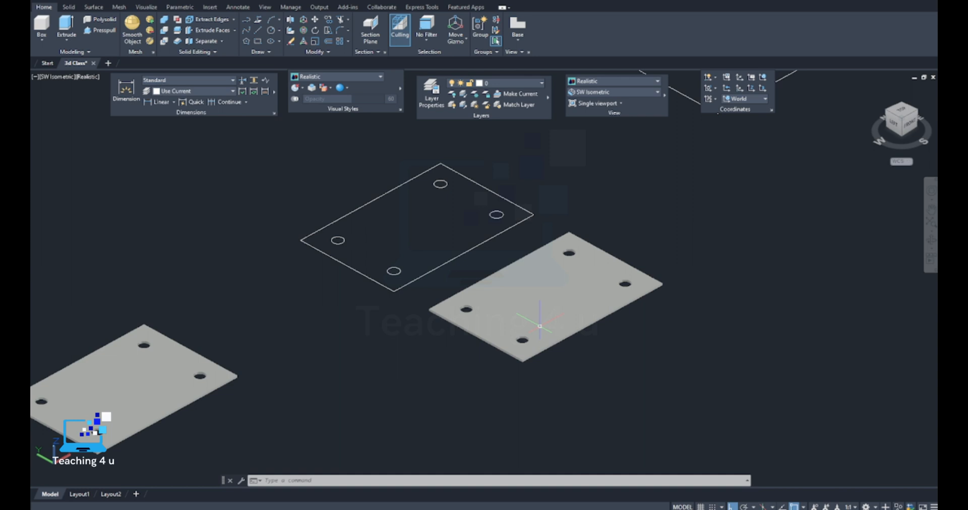
{"action": "scroll", "coordinate": [538, 282], "scroll_direction": "up", "scroll_amount": 2}
{"action": "key", "text": "Escape"}
{"action": "key", "text": "Escape"}
{"action": "key", "text": "Escape"}
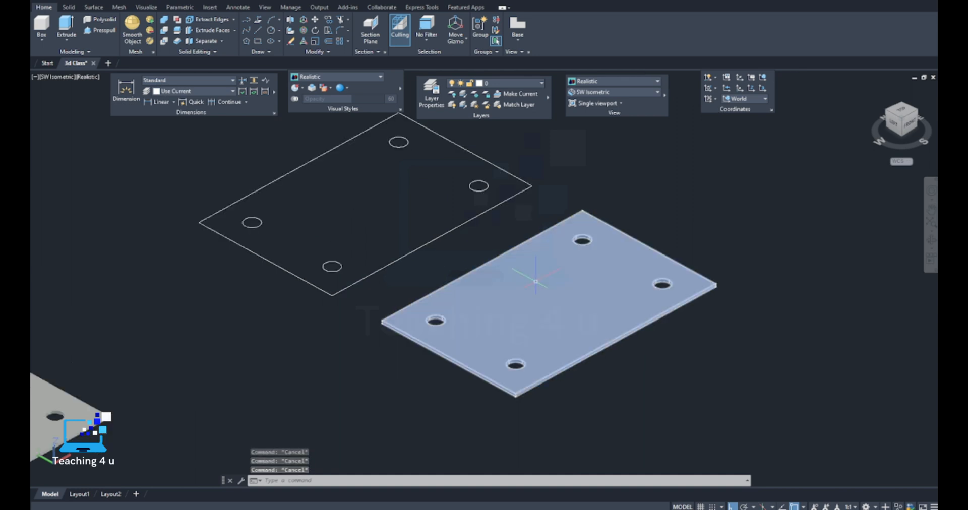
Move the press-pulled plate farther away from its source profile
{"action": "scroll", "coordinate": [518, 313], "scroll_direction": "down", "scroll_amount": 5}
{"action": "middle_click_drag", "start_coordinate": [493, 282], "coordinate": [547, 327]}
{"action": "middle_click_drag", "start_coordinate": [640, 406], "coordinate": [649, 329]}
{"action": "type", "text": "m"}
{"action": "key", "text": "Return"}
{"action": "left_click", "coordinate": [624, 289]}
{"action": "key", "text": "Return"}
{"action": "left_click", "coordinate": [660, 324]}
{"action": "left_click", "coordinate": [768, 377]}
Presspull the same source profile's area around the four circles again to a height of 20
{"action": "scroll", "coordinate": [558, 271], "scroll_direction": "up", "scroll_amount": 4}
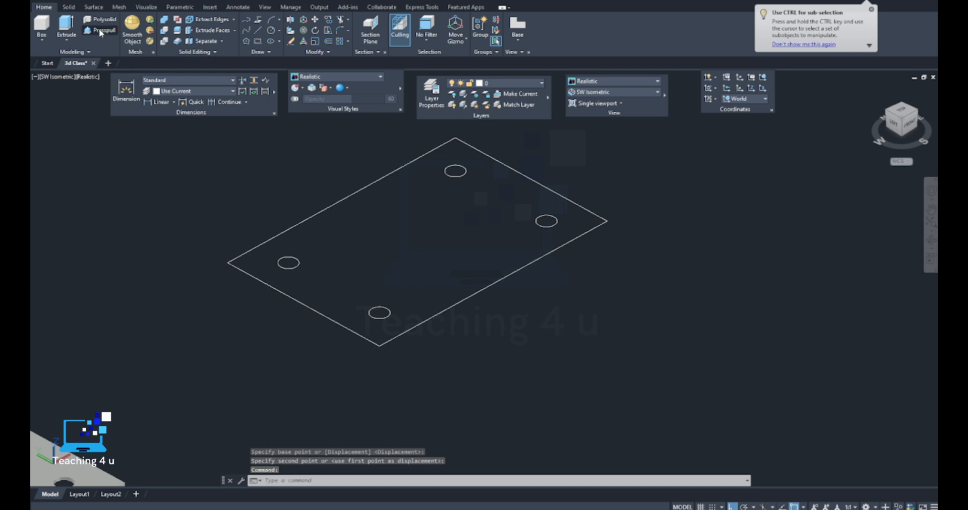
{"action": "left_click", "coordinate": [100, 31]}
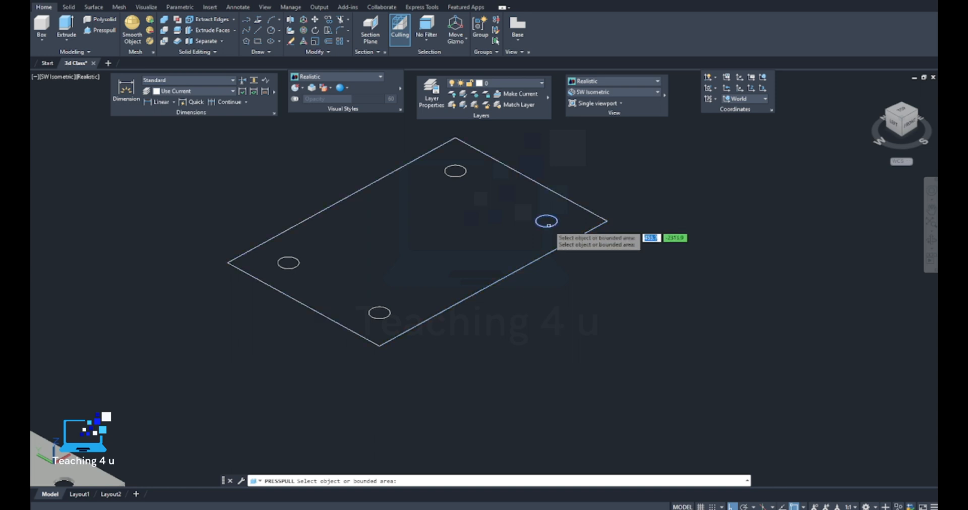
{"action": "scroll", "coordinate": [550, 238], "scroll_direction": "down", "scroll_amount": 2}
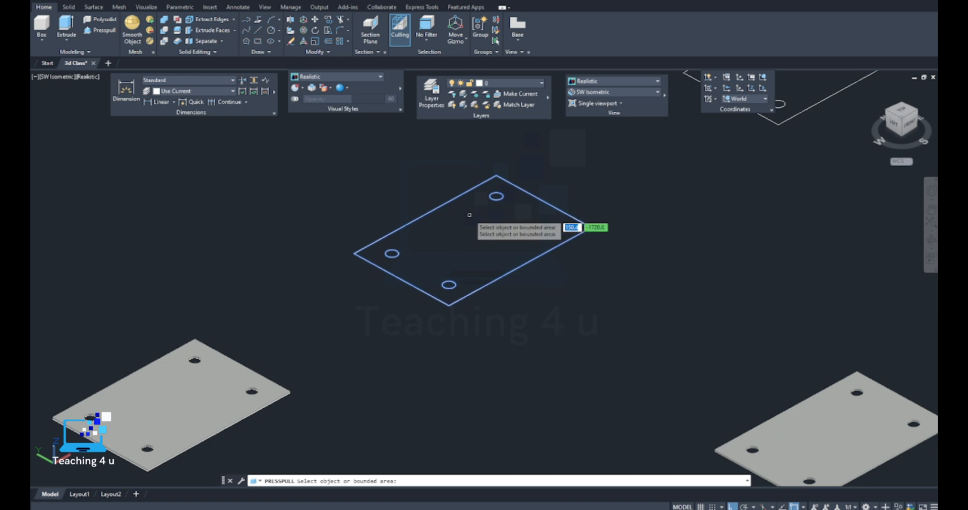
{"action": "left_click", "coordinate": [470, 214]}
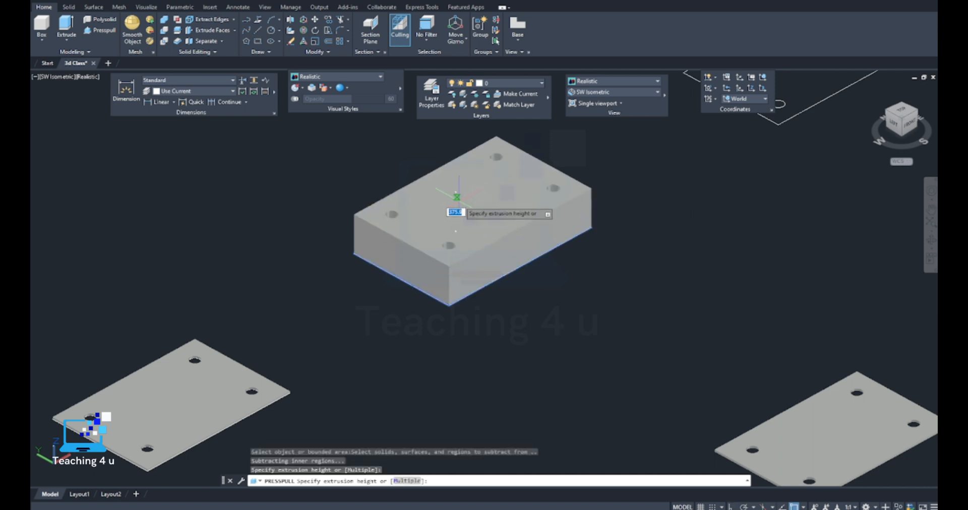
{"action": "key", "text": "Return"}
{"action": "key", "text": "Return"}
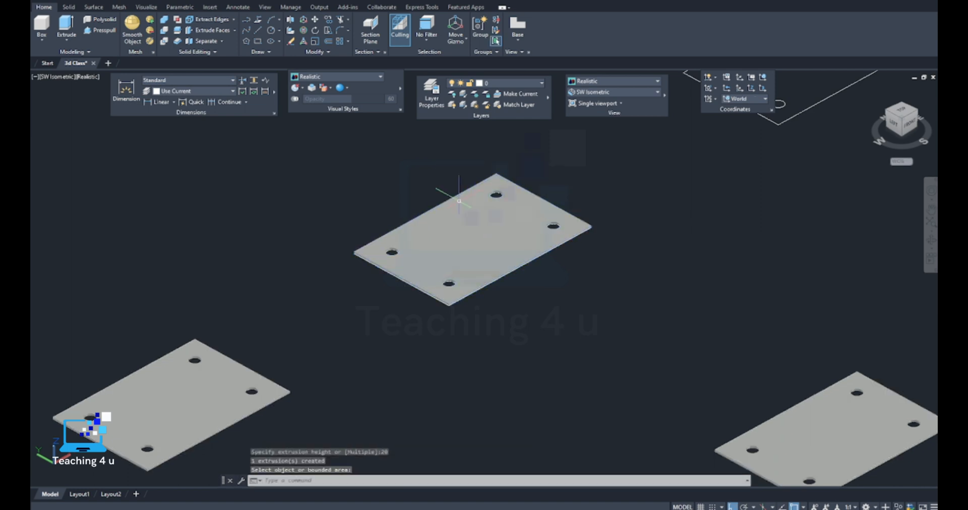
Move the second press-pulled plate off the source profile to the side opposite the first one
{"action": "type", "text": "m"}
{"action": "key", "text": "Return"}
{"action": "left_click", "coordinate": [451, 257]}
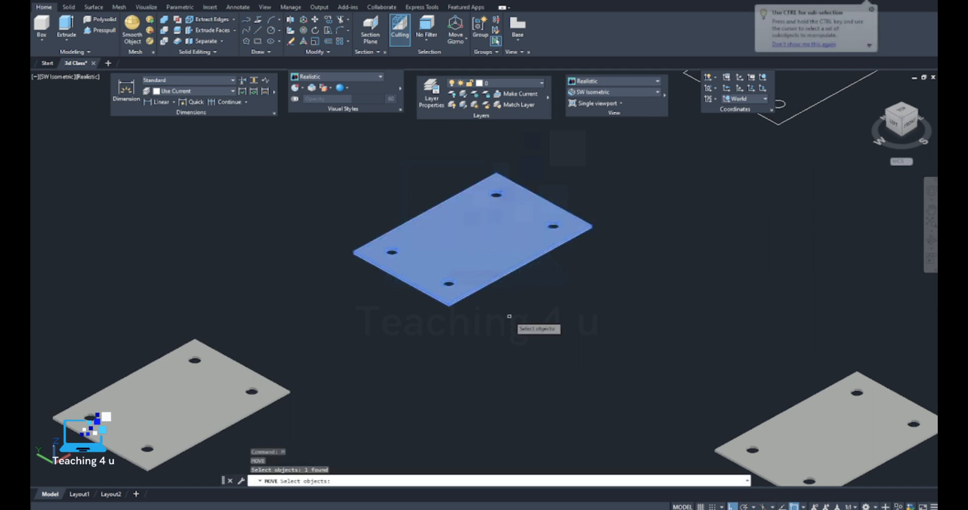
{"action": "key", "text": "Return"}
{"action": "left_click", "coordinate": [508, 336]}
{"action": "left_click", "coordinate": [321, 277]}
Examine the second press-pulled plate beside the source profile and the other perforated plates
{"action": "scroll", "coordinate": [353, 272], "scroll_direction": "up", "scroll_amount": 1}
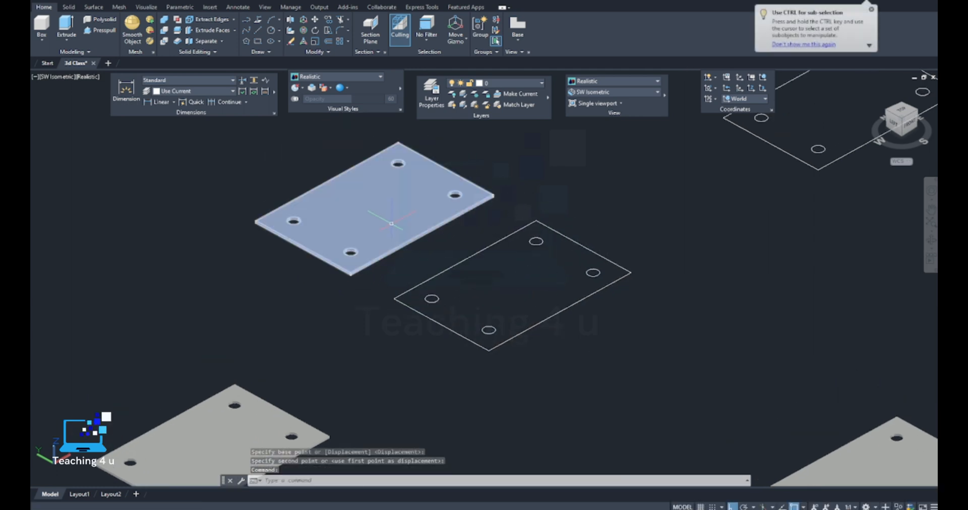
{"action": "scroll", "coordinate": [559, 282], "scroll_direction": "up", "scroll_amount": 4}
{"action": "scroll", "coordinate": [538, 337], "scroll_direction": "down", "scroll_amount": 5}
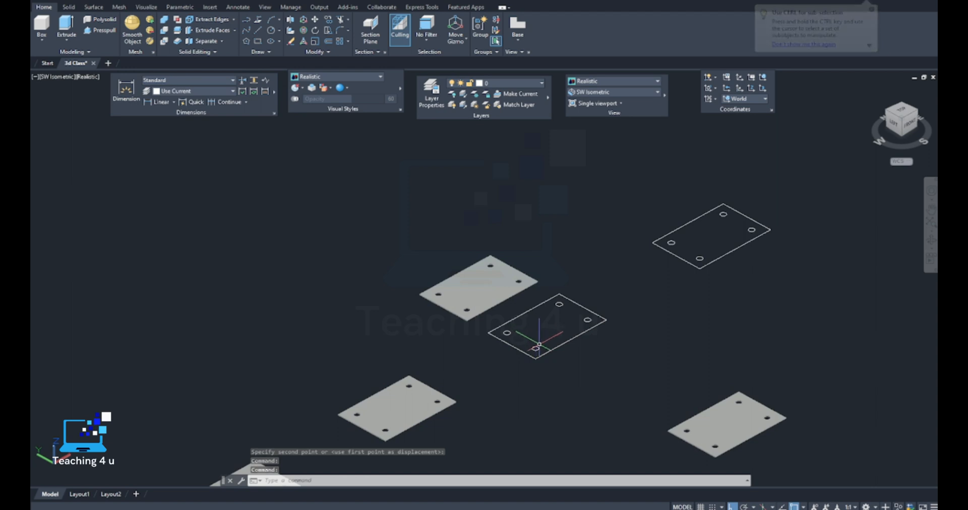
{"action": "scroll", "coordinate": [534, 348], "scroll_direction": "up", "scroll_amount": 5}
{"action": "key", "text": "Escape"}
{"action": "key", "text": "Escape"}
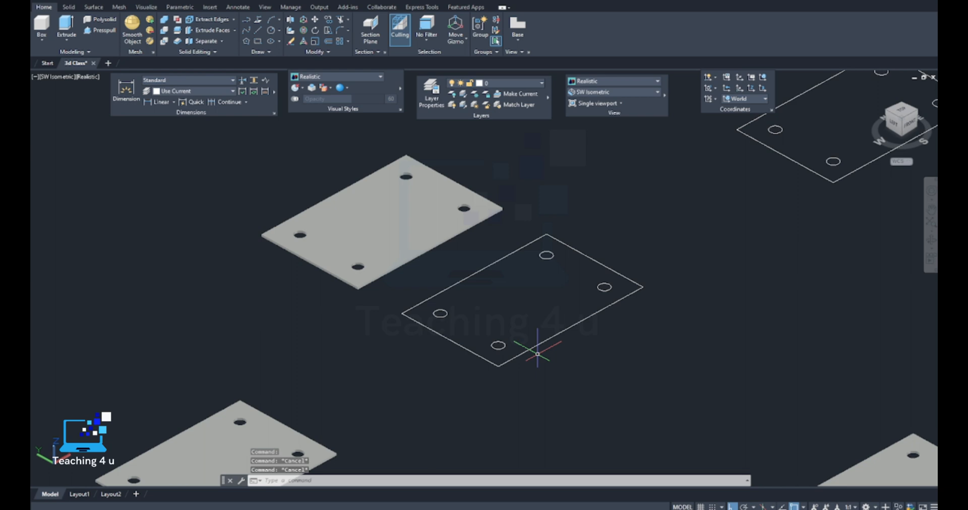
{"action": "middle_click_drag", "start_coordinate": [501, 339], "coordinate": [488, 318]}
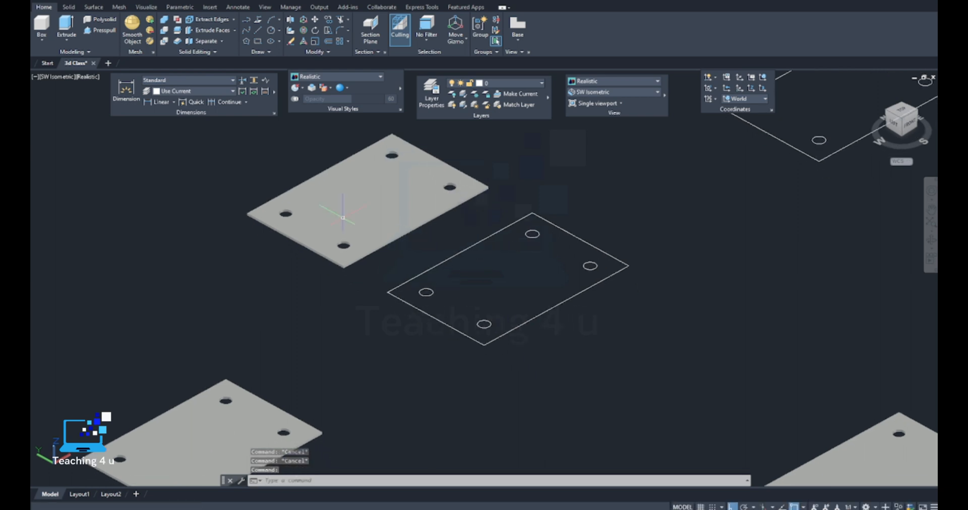
{"action": "left_click", "coordinate": [108, 30]}
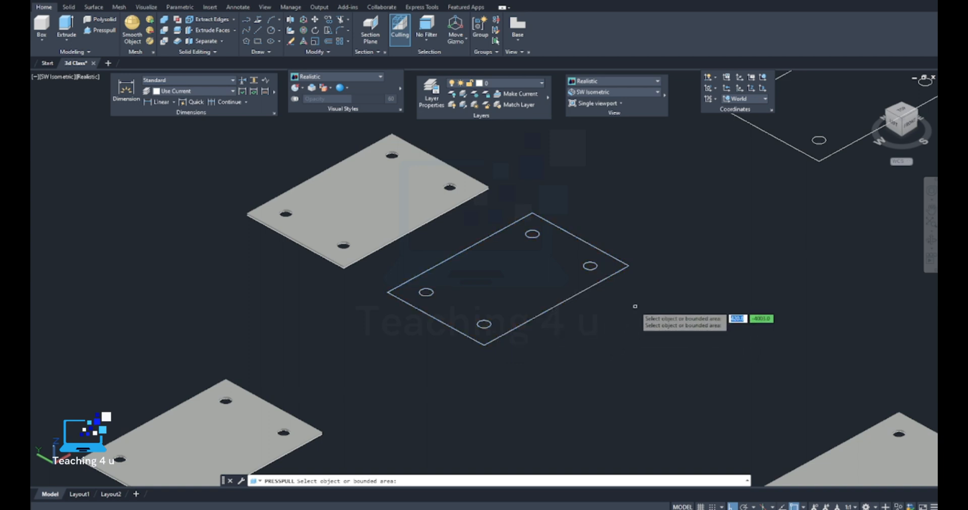
{"action": "scroll", "coordinate": [634, 305], "scroll_direction": "down", "scroll_amount": 3}
{"action": "middle_click_drag", "start_coordinate": [633, 305], "coordinate": [562, 299]}
{"action": "scroll", "coordinate": [546, 283], "scroll_direction": "up", "scroll_amount": 3}
{"action": "scroll", "coordinate": [545, 283], "scroll_direction": "up", "scroll_amount": 3}
{"action": "middle_click_drag", "start_coordinate": [448, 311], "coordinate": [611, 317]}
{"action": "scroll", "coordinate": [611, 316], "scroll_direction": "down", "scroll_amount": 8}
{"action": "middle_click_drag", "start_coordinate": [681, 349], "coordinate": [544, 293]}
{"action": "scroll", "coordinate": [513, 264], "scroll_direction": "up", "scroll_amount": 2}
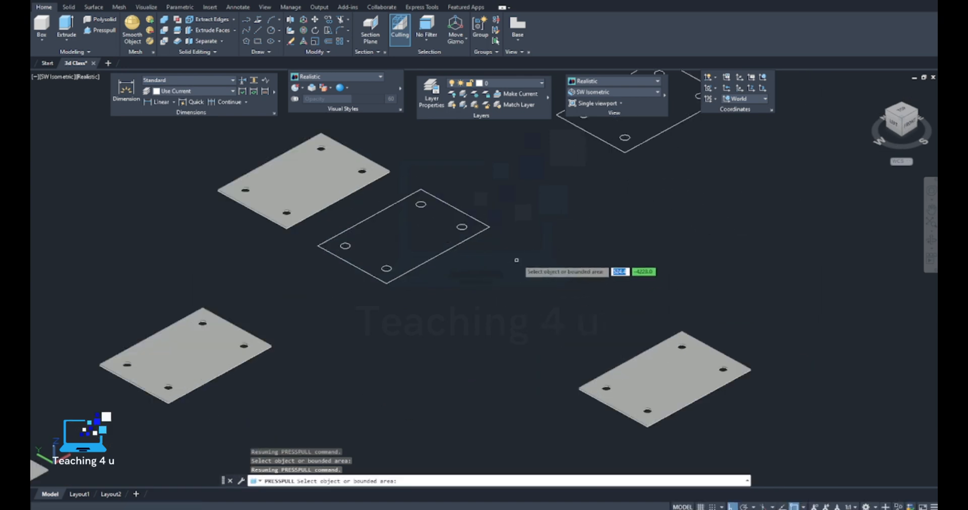
{"action": "scroll", "coordinate": [516, 259], "scroll_direction": "down", "scroll_amount": 5}
{"action": "middle_click_drag", "start_coordinate": [516, 259], "coordinate": [478, 311]}
{"action": "key", "text": "Return"}
{"action": "middle_click_drag", "start_coordinate": [427, 343], "coordinate": [449, 277]}
{"action": "scroll", "coordinate": [461, 315], "scroll_direction": "down", "scroll_amount": 4}
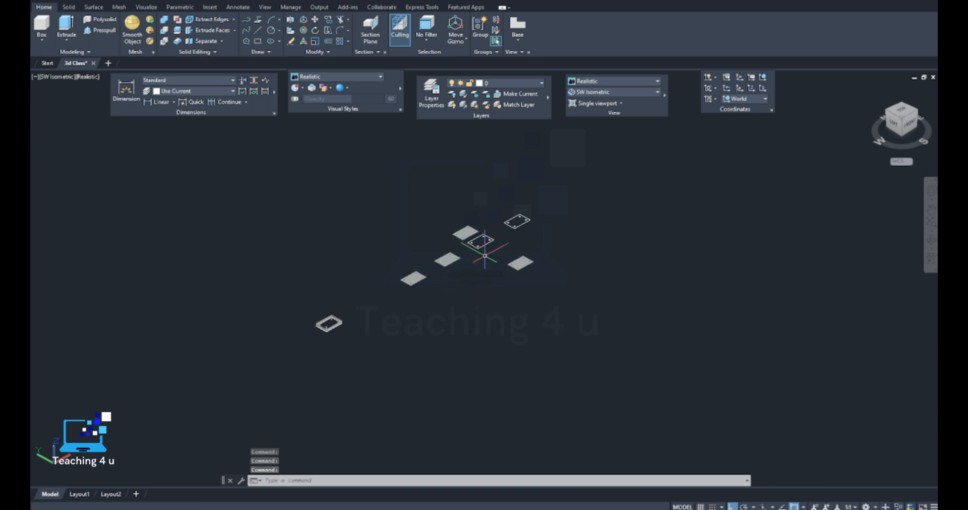
Examine the open-walled extrusion with four separate cylinders and how it differs from the solid perforated plates
{"action": "scroll", "coordinate": [508, 247], "scroll_direction": "up", "scroll_amount": 3}
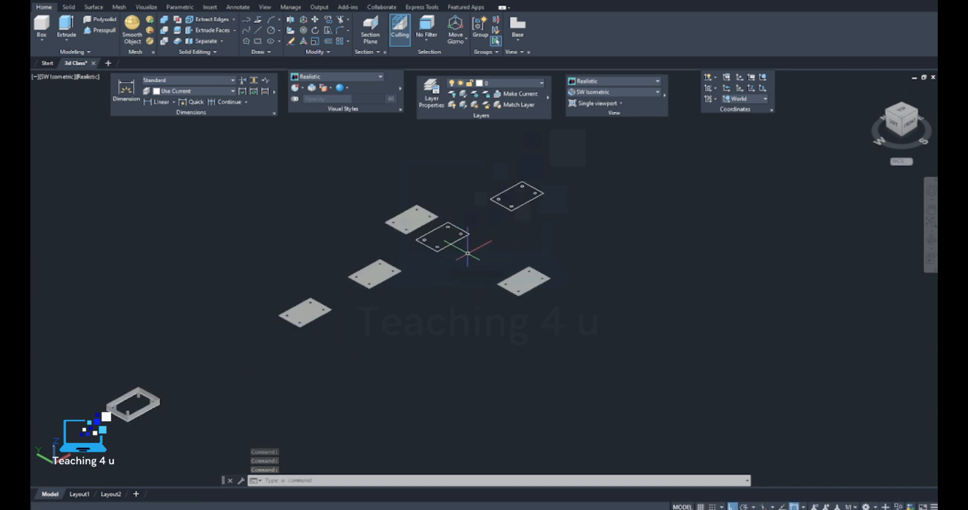
{"action": "middle_click_drag", "start_coordinate": [466, 252], "coordinate": [479, 296]}
{"action": "scroll", "coordinate": [575, 367], "scroll_direction": "up", "scroll_amount": 3}
{"action": "middle_click_drag", "start_coordinate": [575, 367], "coordinate": [549, 324]}
{"action": "scroll", "coordinate": [511, 309], "scroll_direction": "down", "scroll_amount": 4}
{"action": "middle_click_drag", "start_coordinate": [429, 324], "coordinate": [593, 321]}
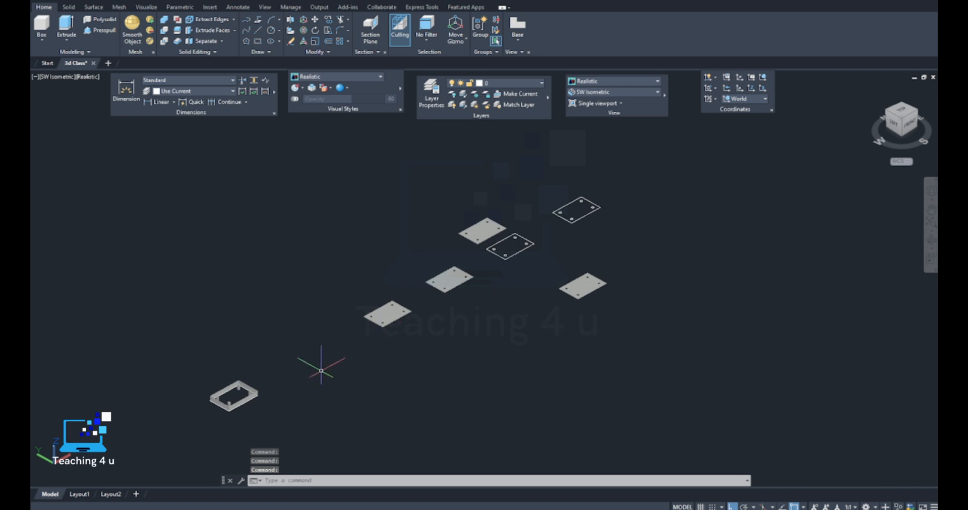
{"action": "scroll", "coordinate": [236, 402], "scroll_direction": "up", "scroll_amount": 6}
{"action": "scroll", "coordinate": [244, 369], "scroll_direction": "down", "scroll_amount": 5}
{"action": "scroll", "coordinate": [317, 314], "scroll_direction": "up", "scroll_amount": 2}
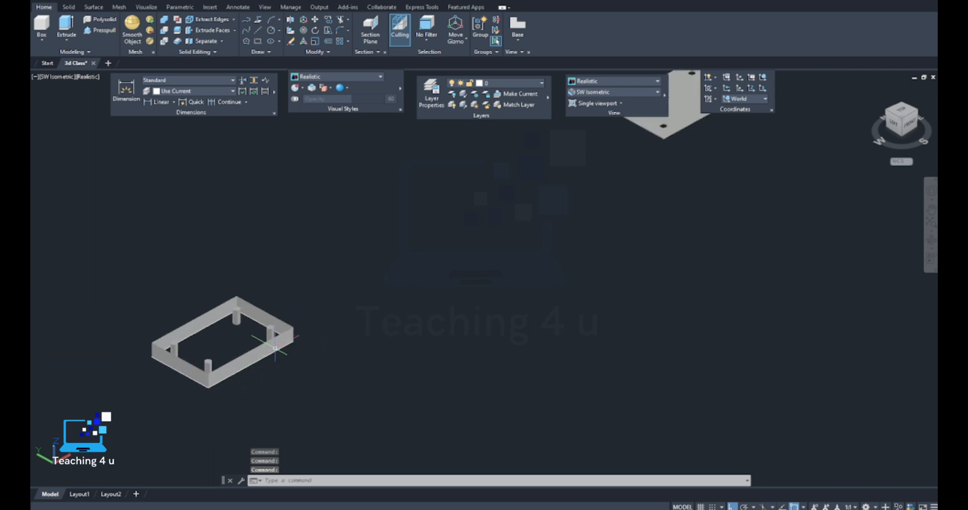
{"action": "scroll", "coordinate": [482, 239], "scroll_direction": "down", "scroll_amount": 2}
{"action": "scroll", "coordinate": [253, 359], "scroll_direction": "up", "scroll_amount": 6}
{"action": "scroll", "coordinate": [268, 311], "scroll_direction": "down", "scroll_amount": 6}
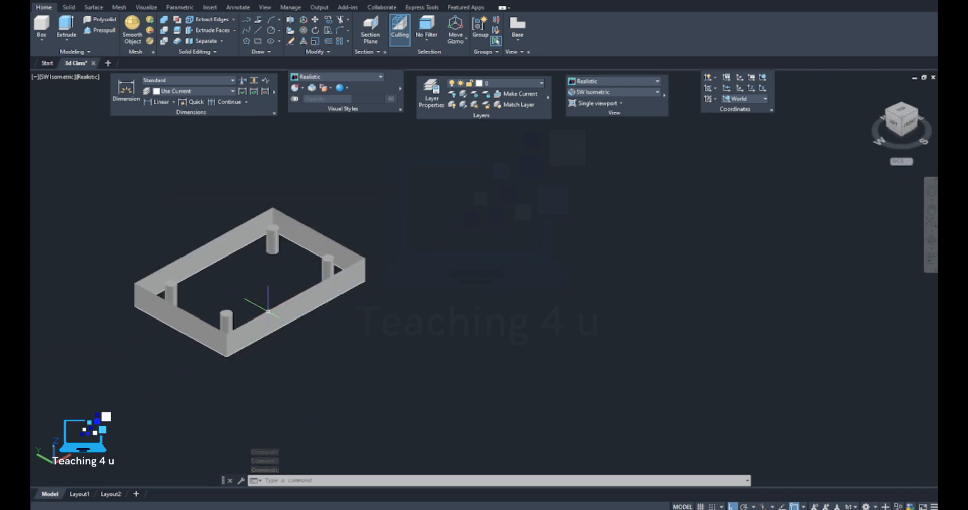
Inspect the two perforated solid plates nearest the open-walled extrusion, including their four corner holes
{"action": "middle_click_drag", "start_coordinate": [543, 164], "coordinate": [365, 286]}
{"action": "scroll", "coordinate": [365, 286], "scroll_direction": "up", "scroll_amount": 3}
{"action": "left_click", "coordinate": [366, 285]}
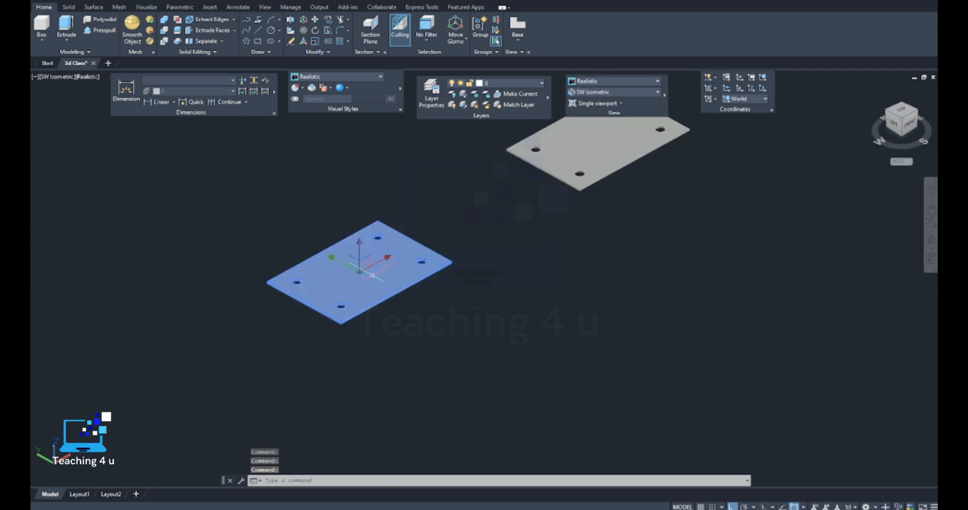
{"action": "middle_click_drag", "start_coordinate": [513, 268], "coordinate": [515, 328], "text": "shift"}
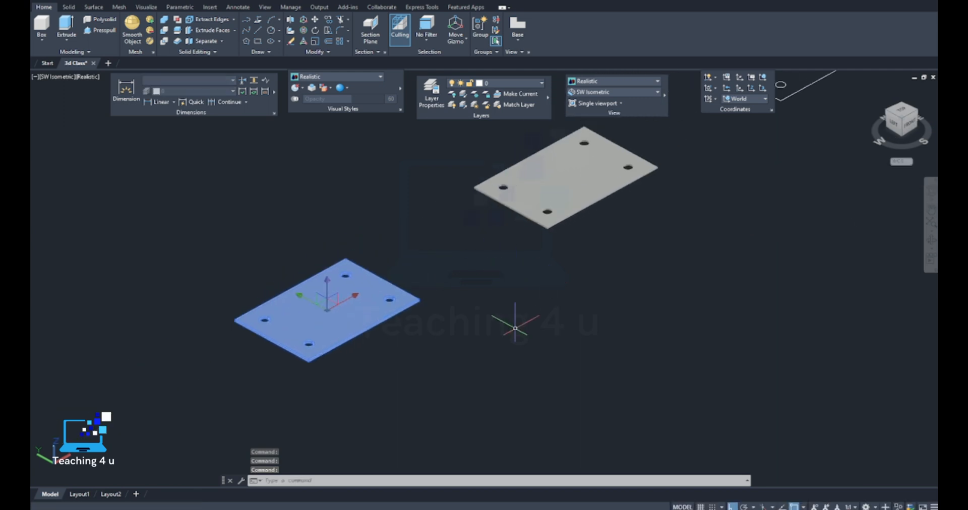
{"action": "key", "text": "Escape"}
{"action": "middle_click_drag", "start_coordinate": [592, 259], "coordinate": [431, 367]}
{"action": "scroll", "coordinate": [590, 208], "scroll_direction": "down", "scroll_amount": 5}
{"action": "middle_click_drag", "start_coordinate": [591, 207], "coordinate": [466, 273]}
{"action": "scroll", "coordinate": [507, 240], "scroll_direction": "up", "scroll_amount": 4}
{"action": "middle_click_drag", "start_coordinate": [340, 347], "coordinate": [415, 285]}
{"action": "scroll", "coordinate": [381, 320], "scroll_direction": "up", "scroll_amount": 4}
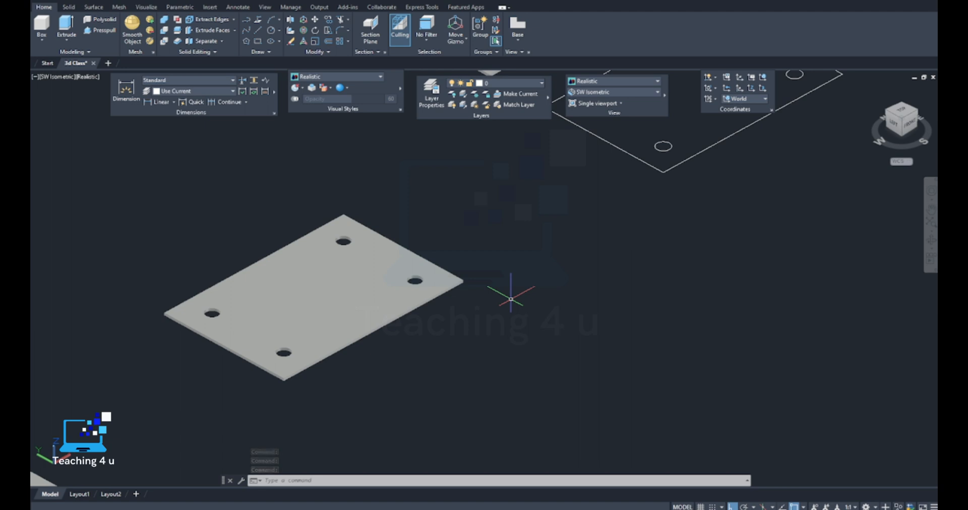
{"action": "scroll", "coordinate": [511, 299], "scroll_direction": "down", "scroll_amount": 3}
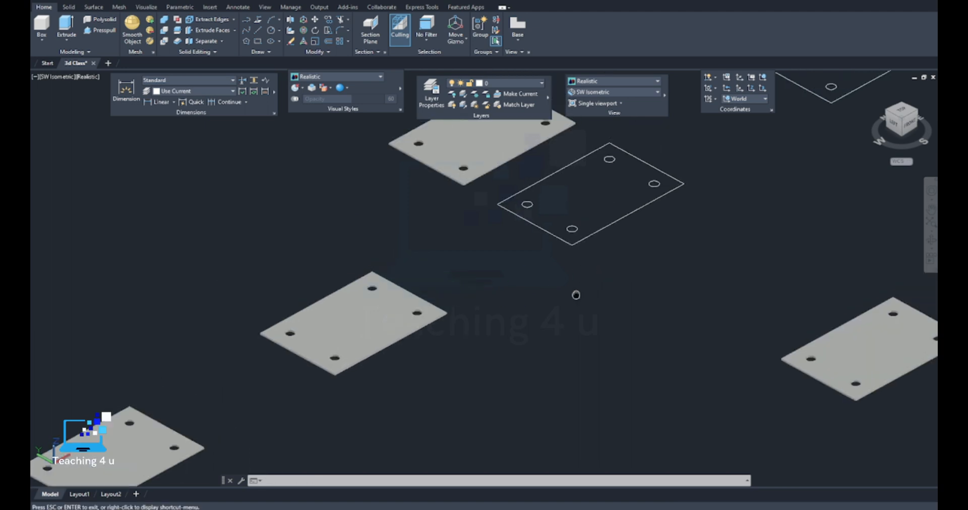
Compare the press-pulled plates on both sides of the source profile with the profile itself and the other perforated plates
{"action": "middle_click_drag", "start_coordinate": [575, 292], "coordinate": [503, 341]}
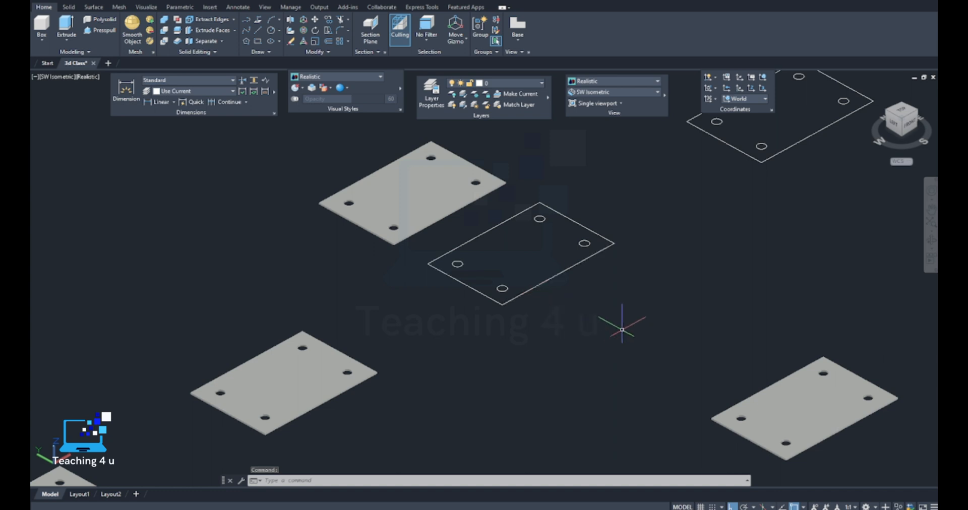
{"action": "scroll", "coordinate": [626, 333], "scroll_direction": "down", "scroll_amount": 4}
{"action": "middle_click_drag", "start_coordinate": [627, 336], "coordinate": [566, 275]}
{"action": "middle_click_drag", "start_coordinate": [490, 295], "coordinate": [511, 314]}
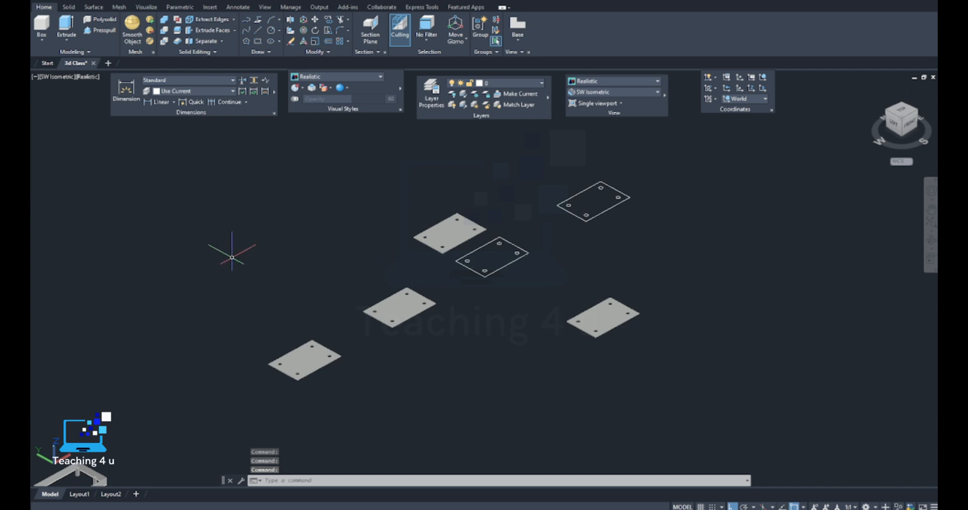
{"action": "middle_click_drag", "start_coordinate": [558, 287], "coordinate": [534, 326]}
{"action": "scroll", "coordinate": [418, 252], "scroll_direction": "up", "scroll_amount": 3}
{"action": "middle_click_drag", "start_coordinate": [835, 438], "coordinate": [687, 358]}
{"action": "middle_click_drag", "start_coordinate": [371, 238], "coordinate": [517, 345]}
{"action": "scroll", "coordinate": [402, 235], "scroll_direction": "up", "scroll_amount": 4}
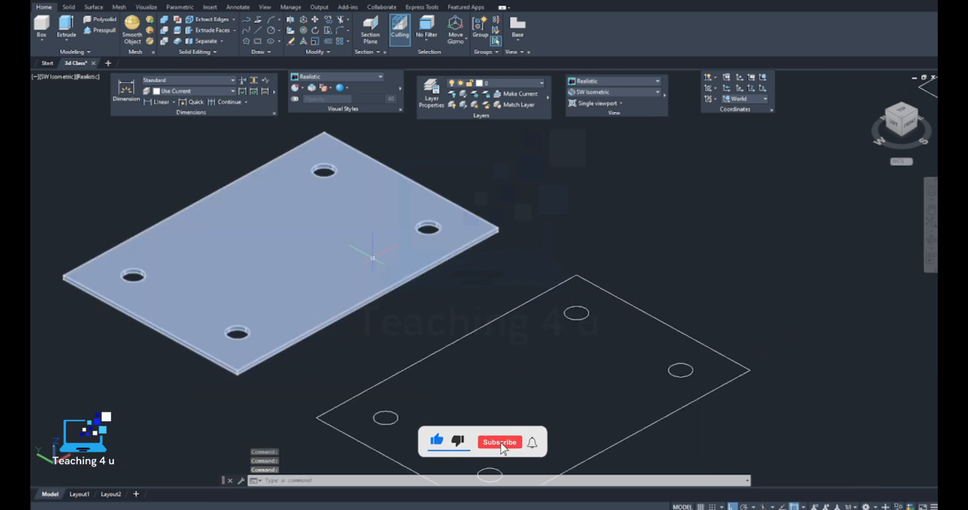
{"action": "middle_click_drag", "start_coordinate": [372, 257], "coordinate": [557, 270]}
{"action": "scroll", "coordinate": [558, 270], "scroll_direction": "up", "scroll_amount": 2}
{"action": "scroll", "coordinate": [558, 271], "scroll_direction": "down", "scroll_amount": 4}
{"action": "middle_click_drag", "start_coordinate": [712, 348], "coordinate": [579, 236]}
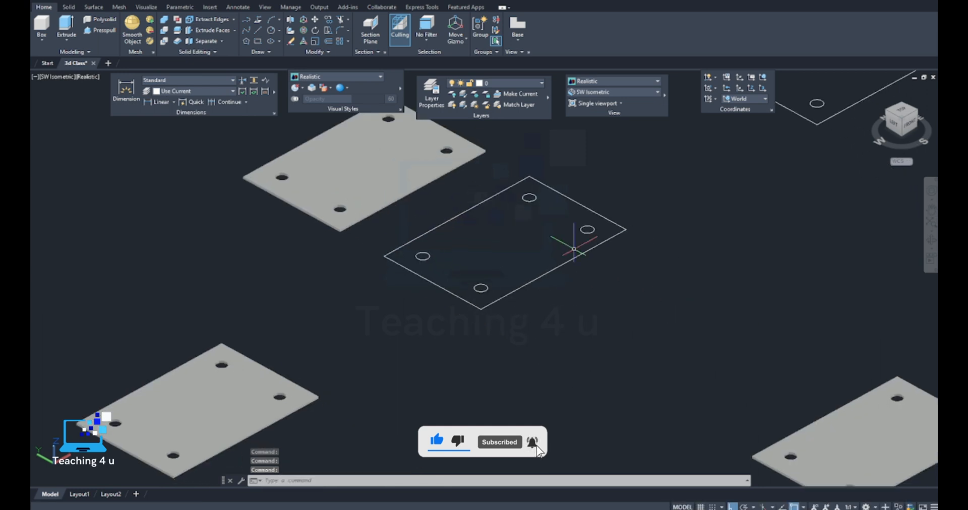
{"action": "scroll", "coordinate": [575, 245], "scroll_direction": "down", "scroll_amount": 2}
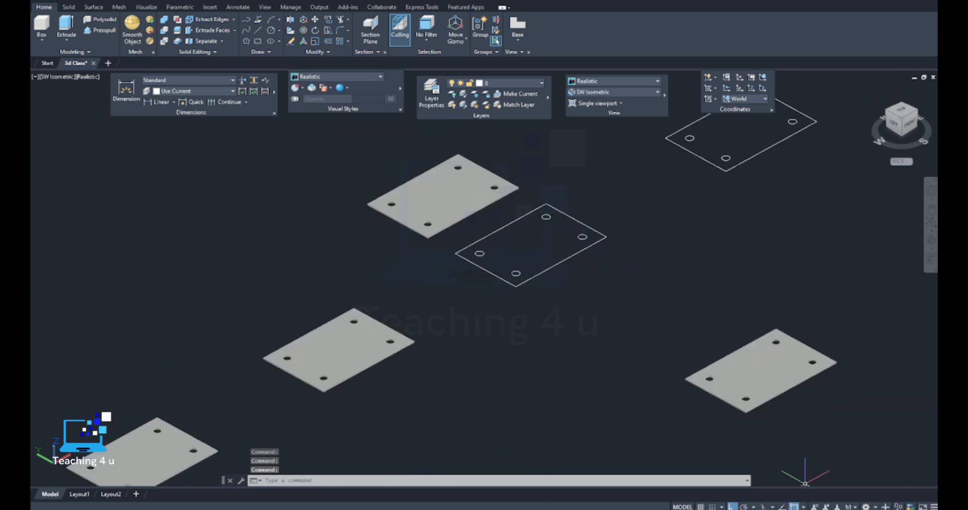